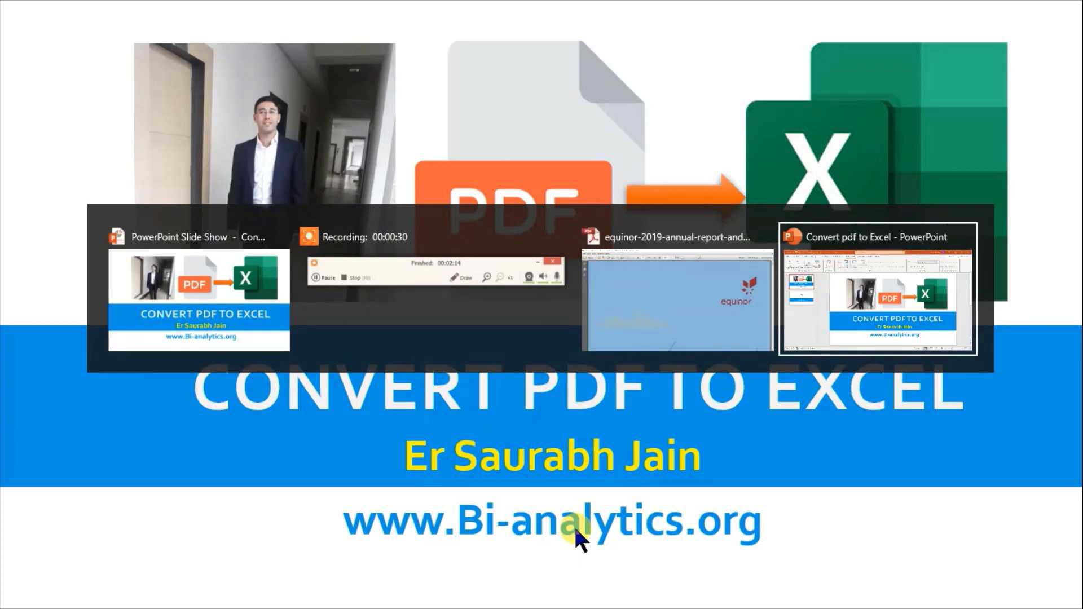
pyautogui.hotkey('alt', 'Tab')
pyautogui.hotkey('alt', 'Tab')
pyautogui.hotkey('alt', 'Tab')
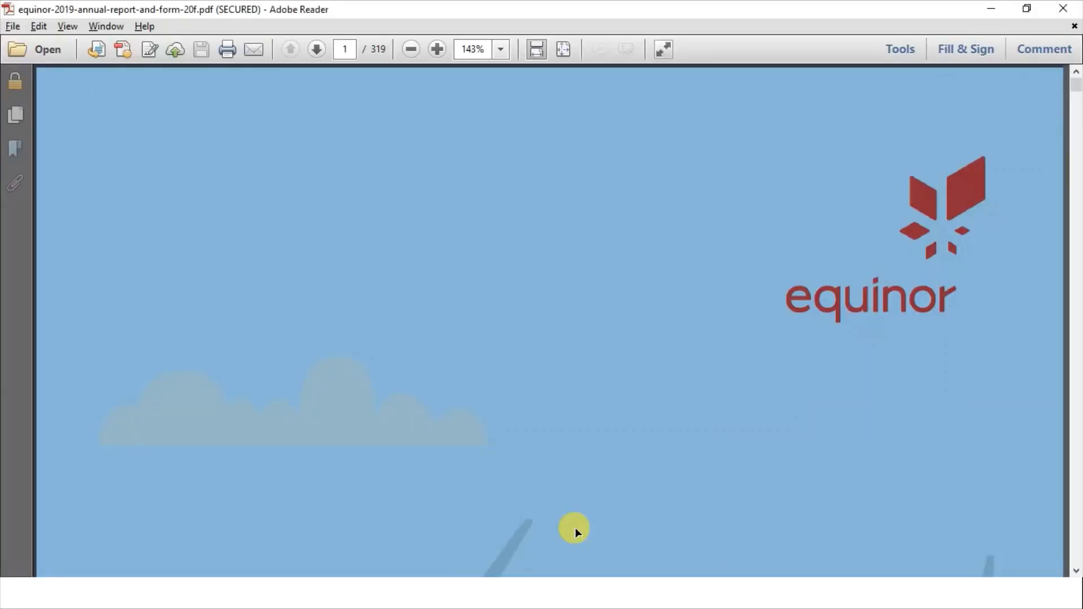
pyautogui.scroll(-5, 575, 527)
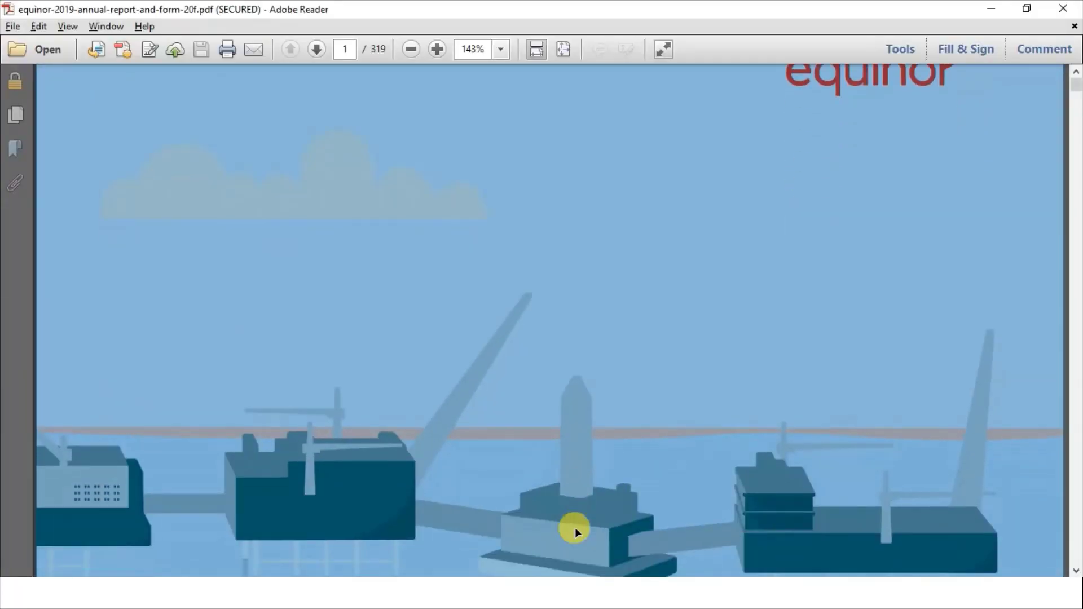
pyautogui.scroll(-5, 575, 527)
pyautogui.scroll(-5, 575, 527)
pyautogui.scroll(-5, 574, 527)
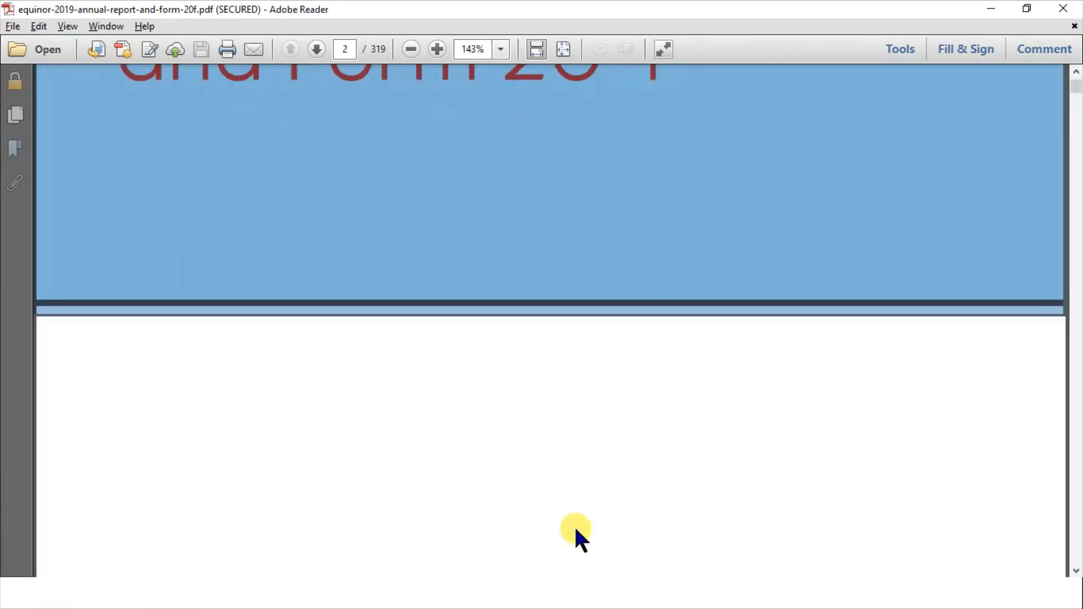
pyautogui.scroll(-1, 574, 525)
pyautogui.scroll(-3, 573, 525)
pyautogui.scroll(-2, 573, 525)
pyautogui.scroll(-1, 575, 526)
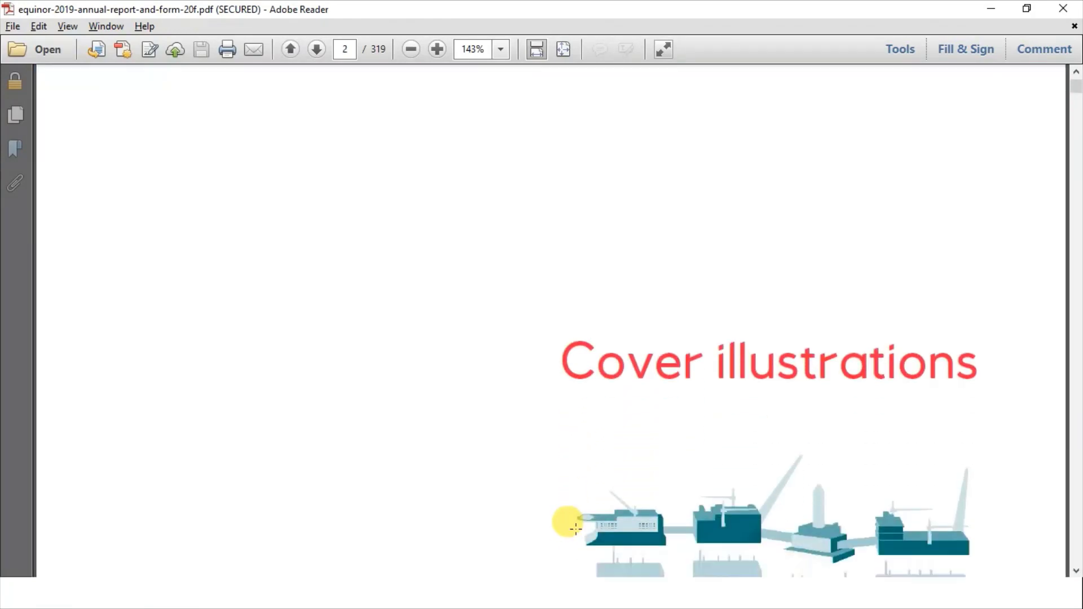
pyautogui.scroll(-5, 574, 527)
pyautogui.scroll(-5, 575, 527)
pyautogui.scroll(-5, 575, 527)
pyautogui.scroll(-3, 574, 527)
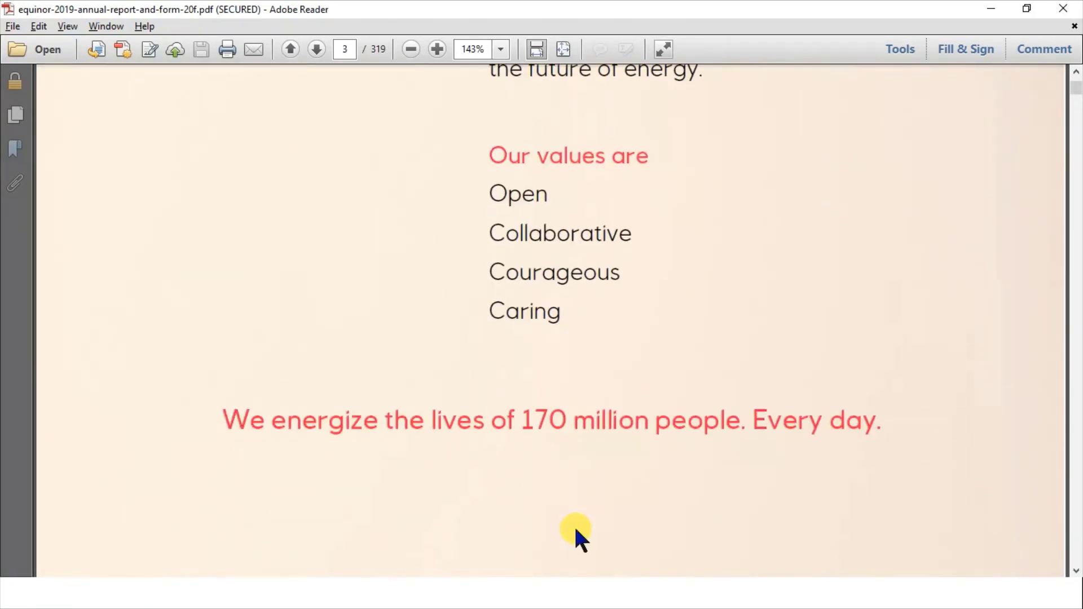
pyautogui.scroll(-1, 576, 529)
pyautogui.scroll(-2, 574, 525)
pyautogui.scroll(-5, 573, 525)
pyautogui.scroll(-5, 574, 525)
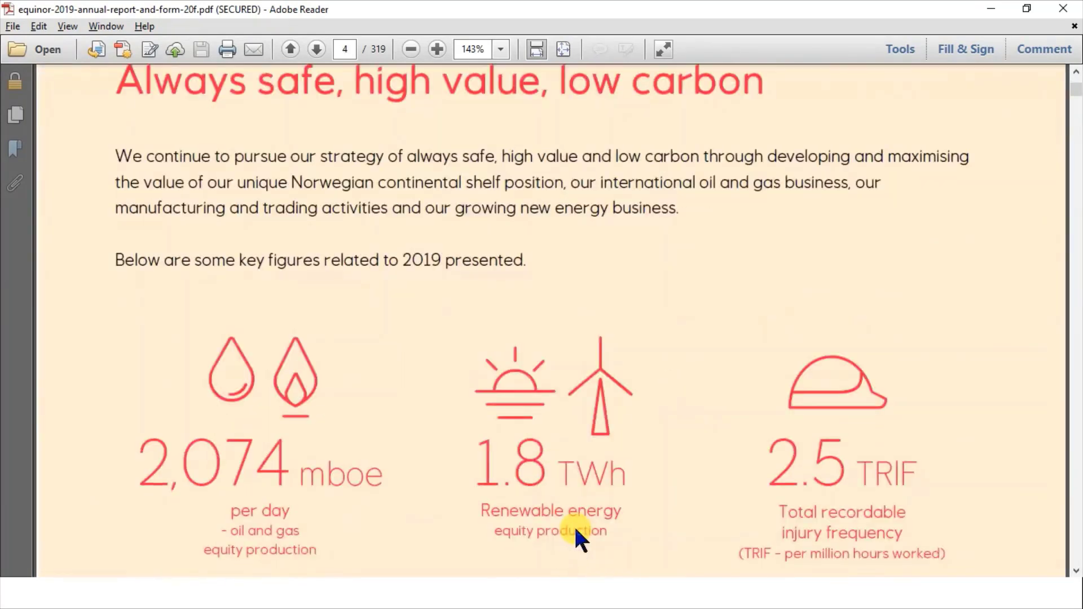
pyautogui.scroll(-5, 573, 524)
pyautogui.scroll(-3, 574, 525)
pyautogui.scroll(-4, 574, 524)
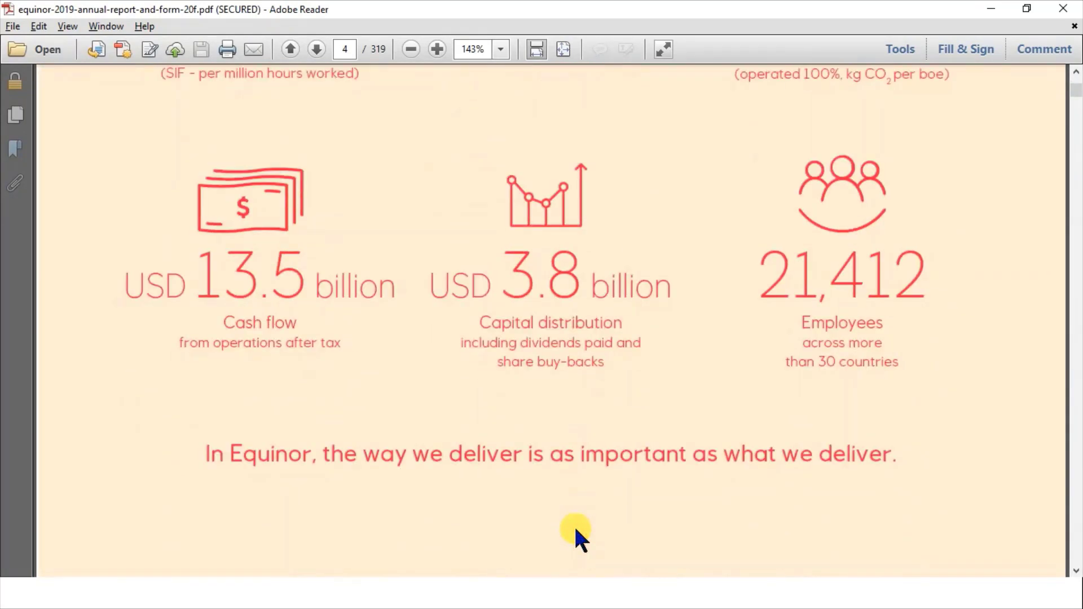
pyautogui.scroll(-5, 573, 524)
pyautogui.scroll(-5, 575, 533)
pyautogui.scroll(-5, 575, 528)
pyautogui.scroll(-4, 575, 528)
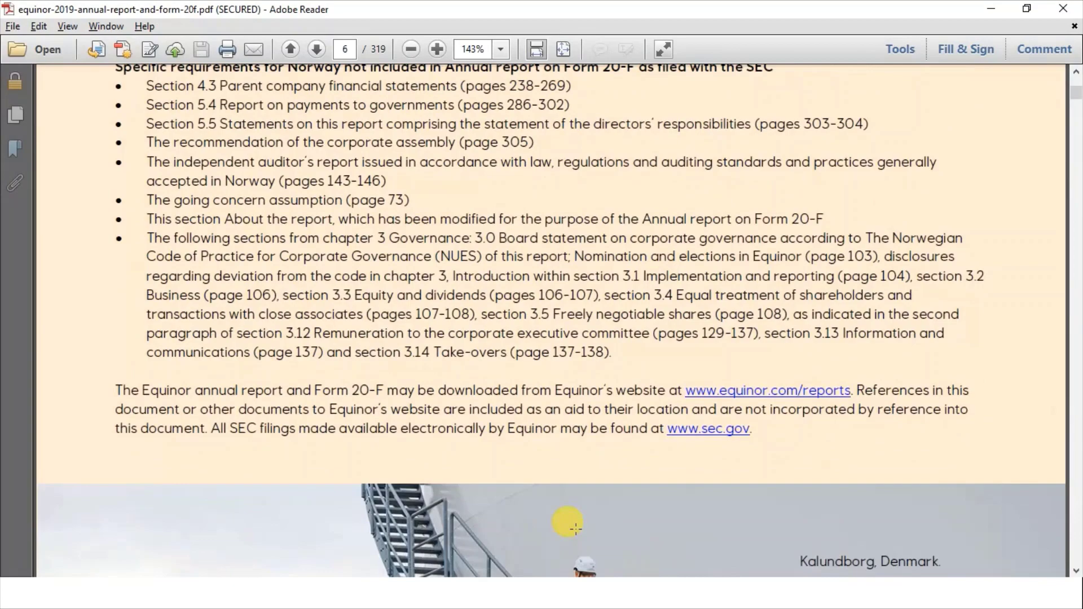
pyautogui.scroll(-1, 575, 528)
pyautogui.scroll(-1, 575, 528)
pyautogui.scroll(-5, 575, 528)
pyautogui.scroll(-5, 575, 528)
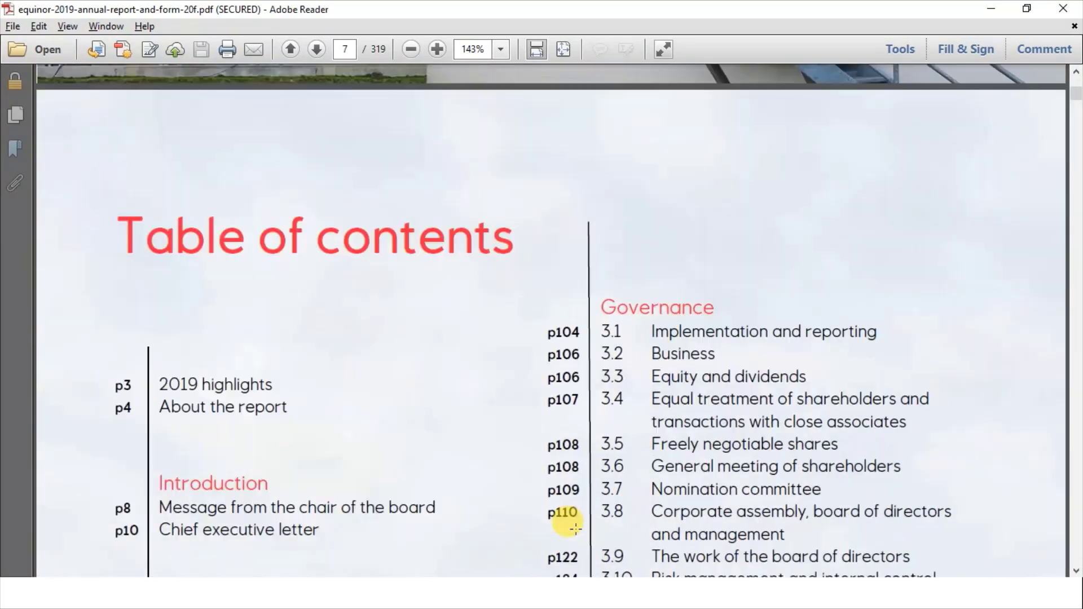
pyautogui.scroll(-5, 575, 533)
pyautogui.scroll(-1, 575, 533)
pyautogui.scroll(-3, 575, 533)
pyautogui.scroll(-5, 574, 533)
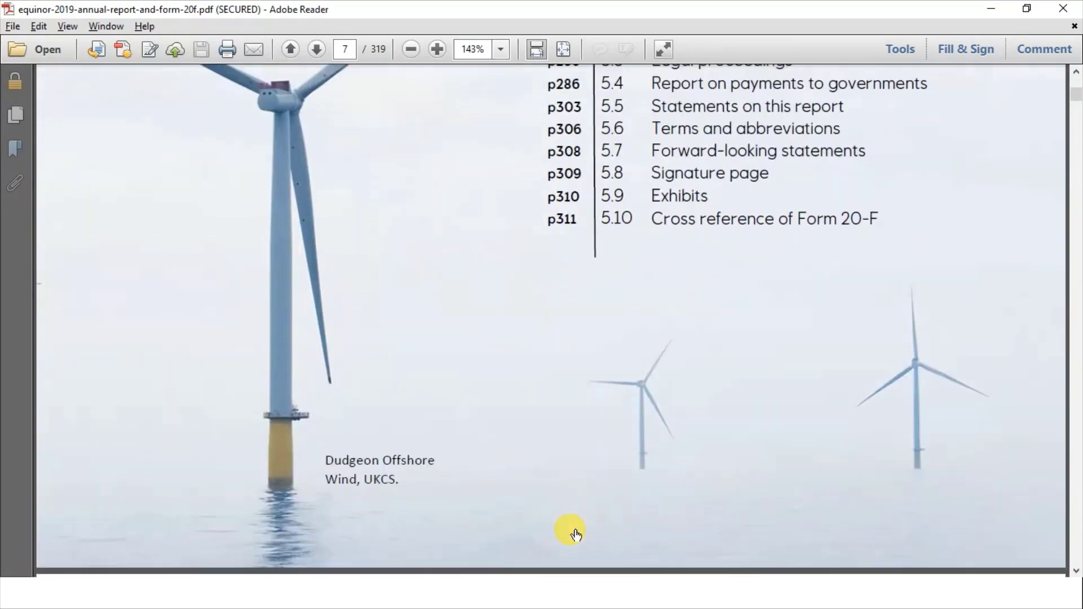
pyautogui.scroll(-5, 575, 533)
pyautogui.scroll(-5, 575, 533)
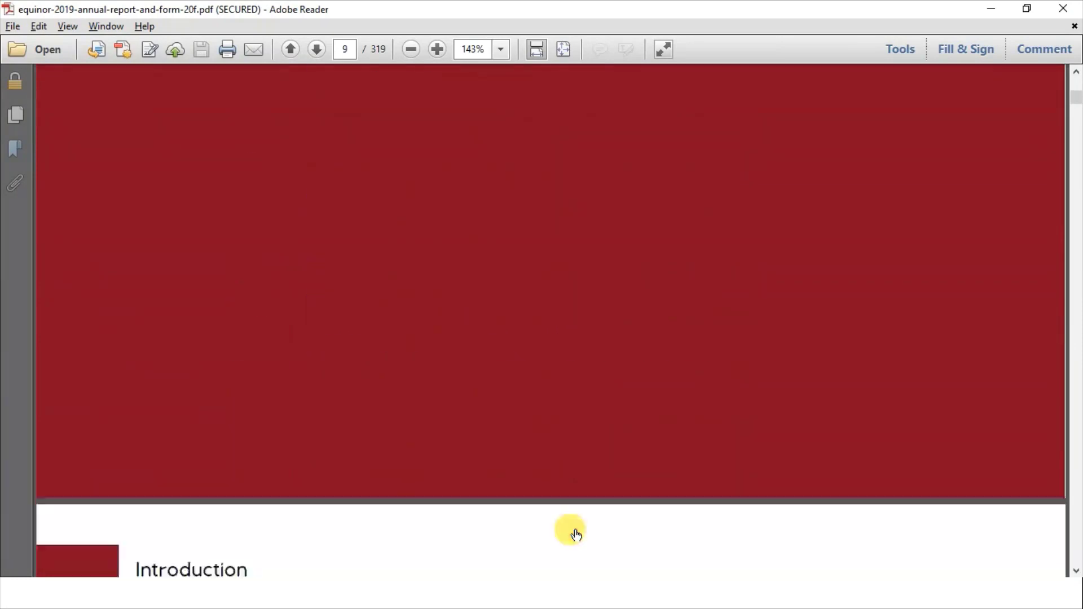
pyautogui.scroll(-5, 575, 528)
pyautogui.scroll(-1, 575, 528)
pyautogui.scroll(-1, 575, 528)
pyautogui.scroll(-5, 574, 528)
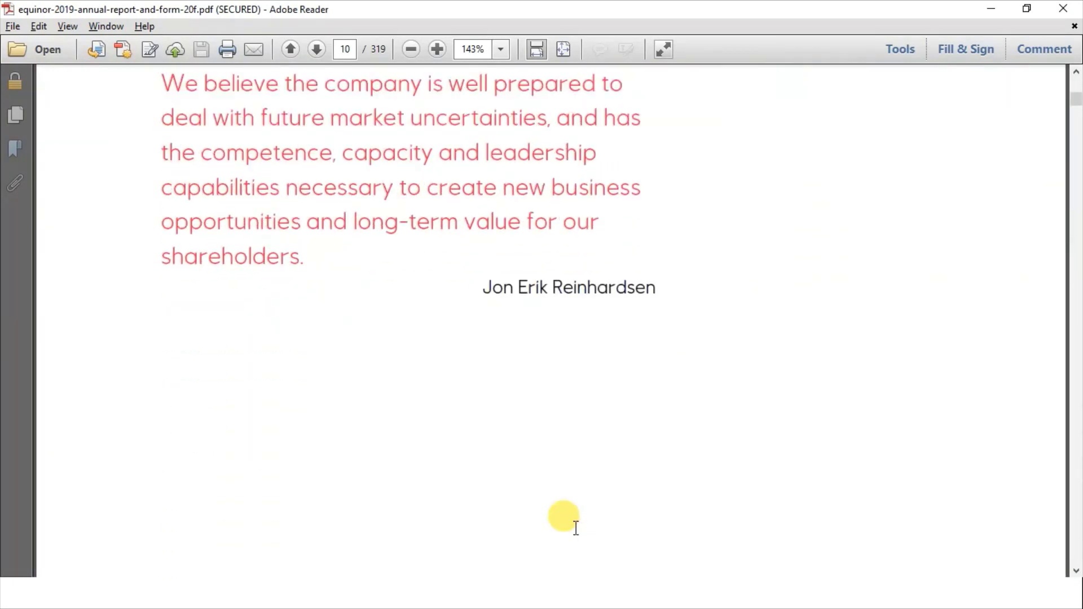
pyautogui.scroll(-5, 575, 528)
pyautogui.scroll(-5, 575, 528)
pyautogui.scroll(-5, 575, 528)
pyautogui.scroll(-5, 575, 528)
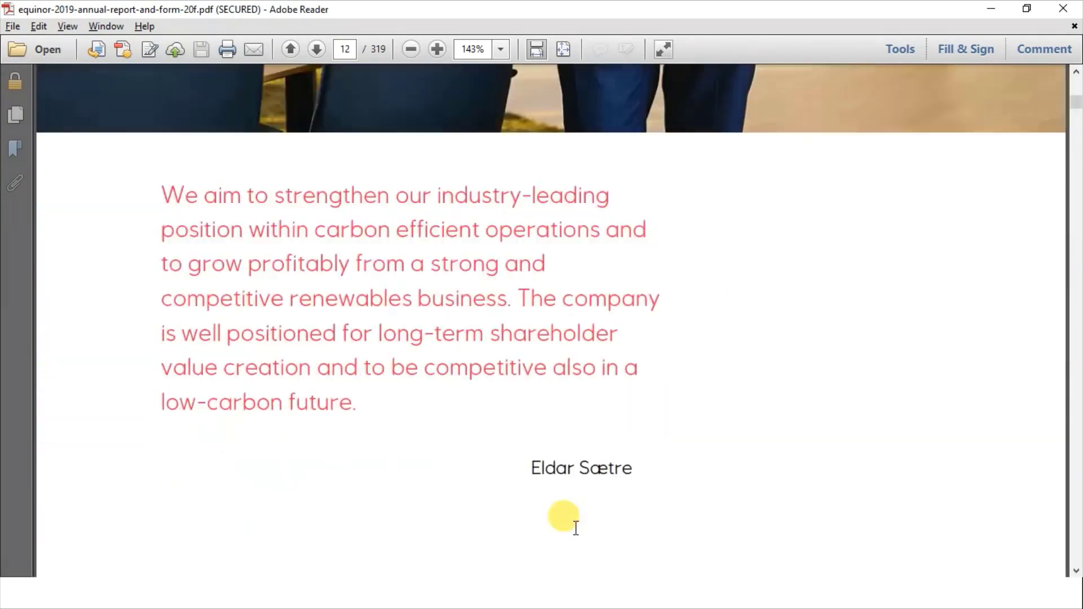
pyautogui.scroll(-5, 575, 528)
pyautogui.scroll(-5, 575, 528)
pyautogui.scroll(-5, 575, 528)
pyautogui.scroll(-5, 575, 528)
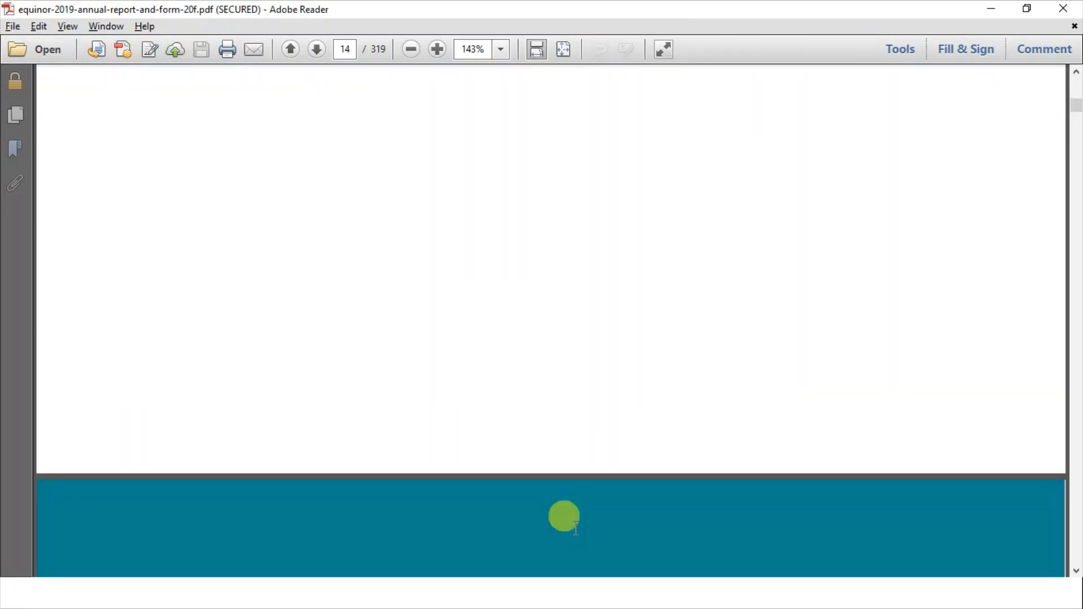
pyautogui.scroll(-3, 575, 533)
pyautogui.scroll(-1, 576, 533)
pyautogui.scroll(-5, 575, 533)
pyautogui.scroll(-5, 575, 533)
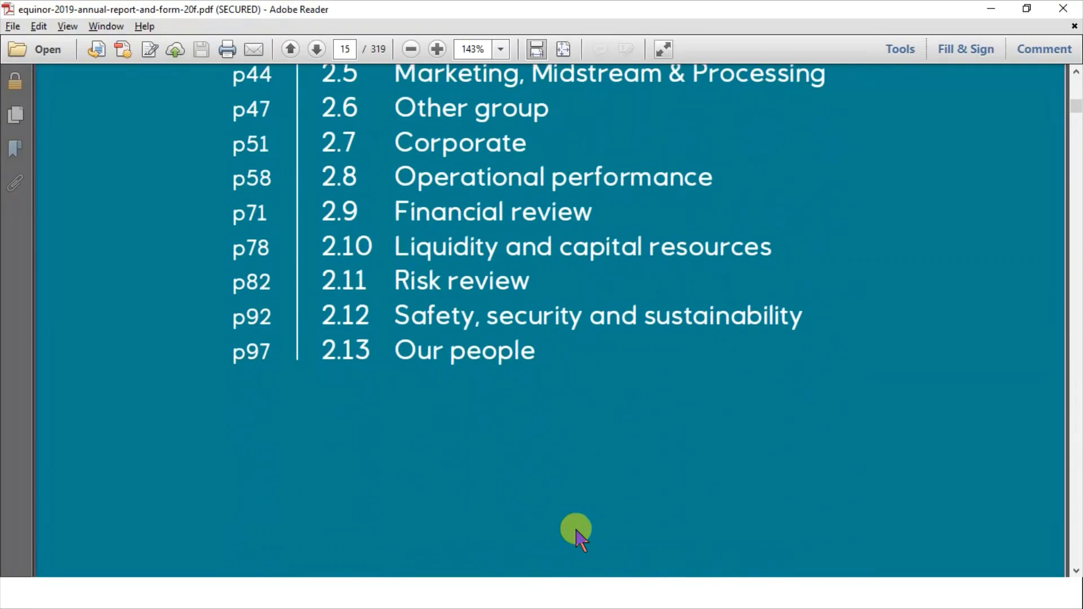
pyautogui.scroll(-5, 575, 533)
pyautogui.scroll(-3, 575, 533)
pyautogui.scroll(-5, 576, 533)
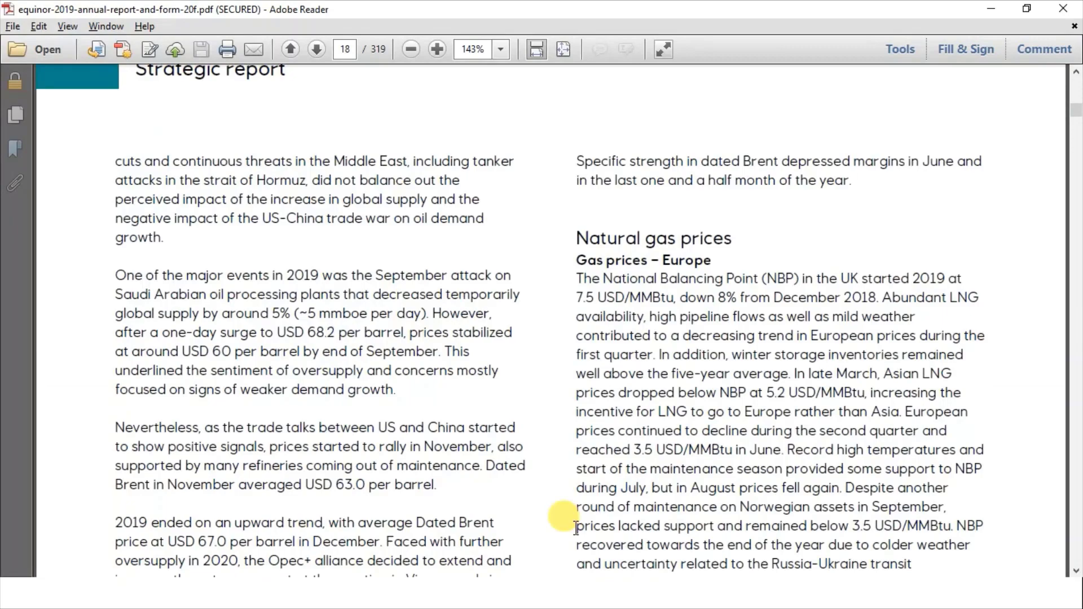
pyautogui.scroll(-5, 576, 533)
pyautogui.scroll(-5, 575, 534)
pyautogui.scroll(-5, 575, 529)
pyautogui.scroll(-5, 575, 527)
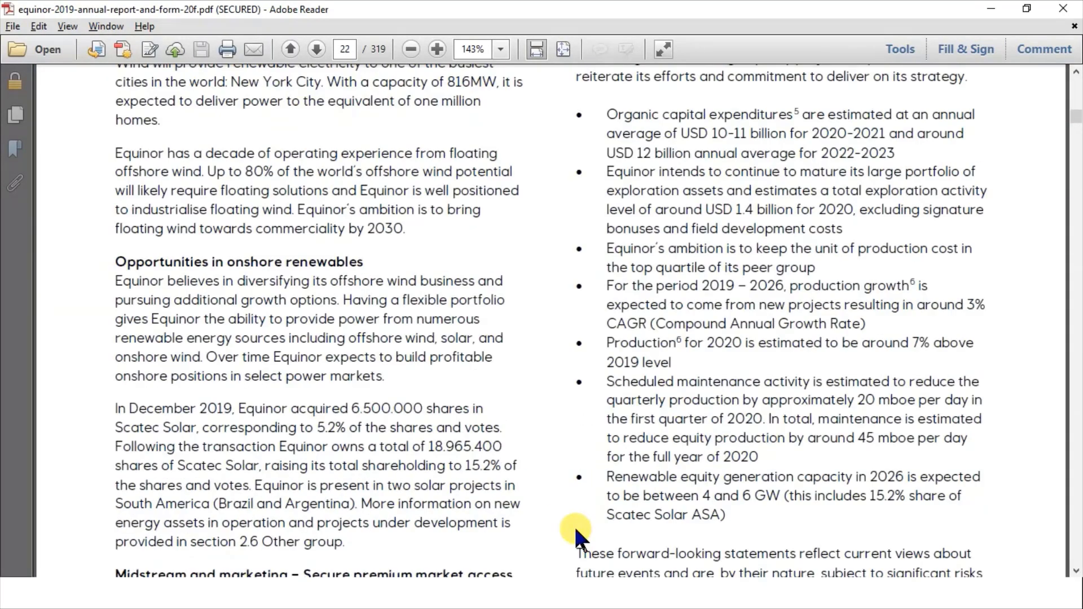
pyautogui.scroll(-5, 575, 526)
pyautogui.scroll(-5, 575, 527)
pyautogui.scroll(-5, 575, 528)
pyautogui.scroll(-5, 574, 528)
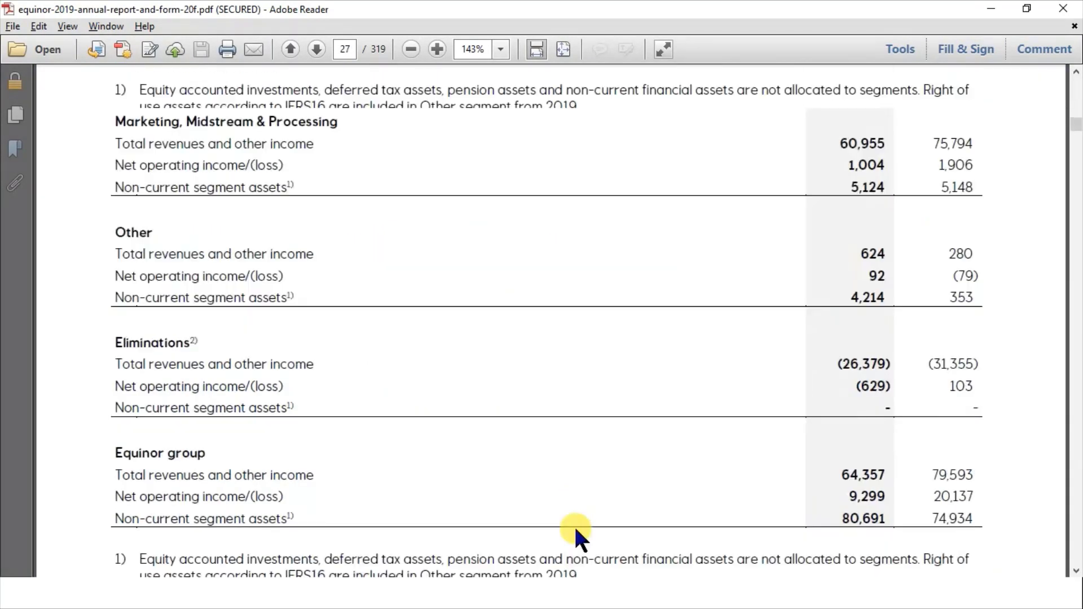
pyautogui.scroll(-5, 574, 528)
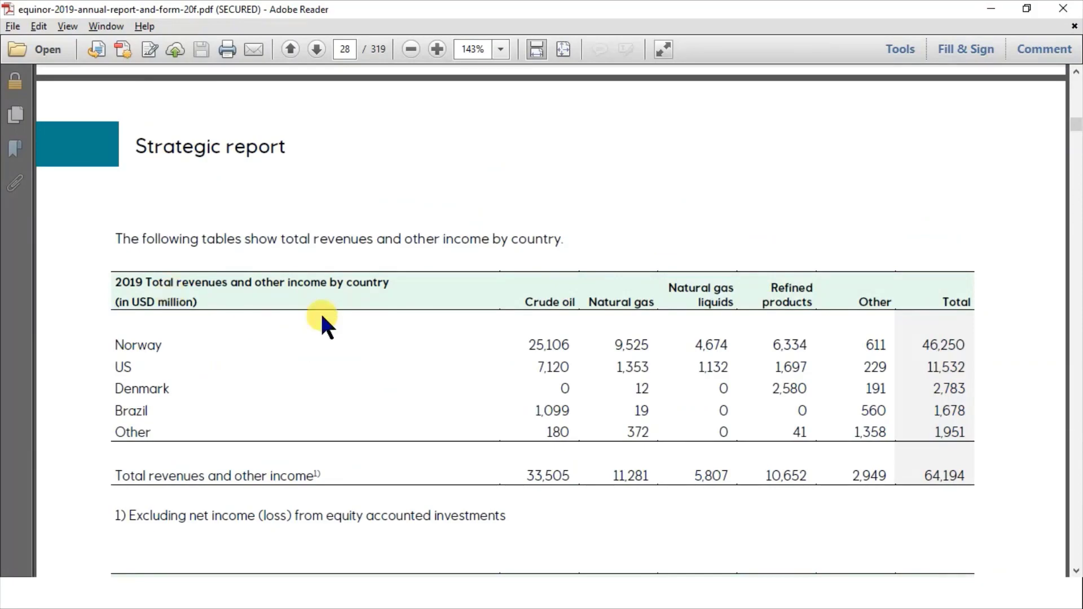
pyautogui.scroll(-5, 396, 333)
pyautogui.scroll(-5, 396, 333)
pyautogui.scroll(-5, 398, 333)
pyautogui.scroll(-5, 397, 333)
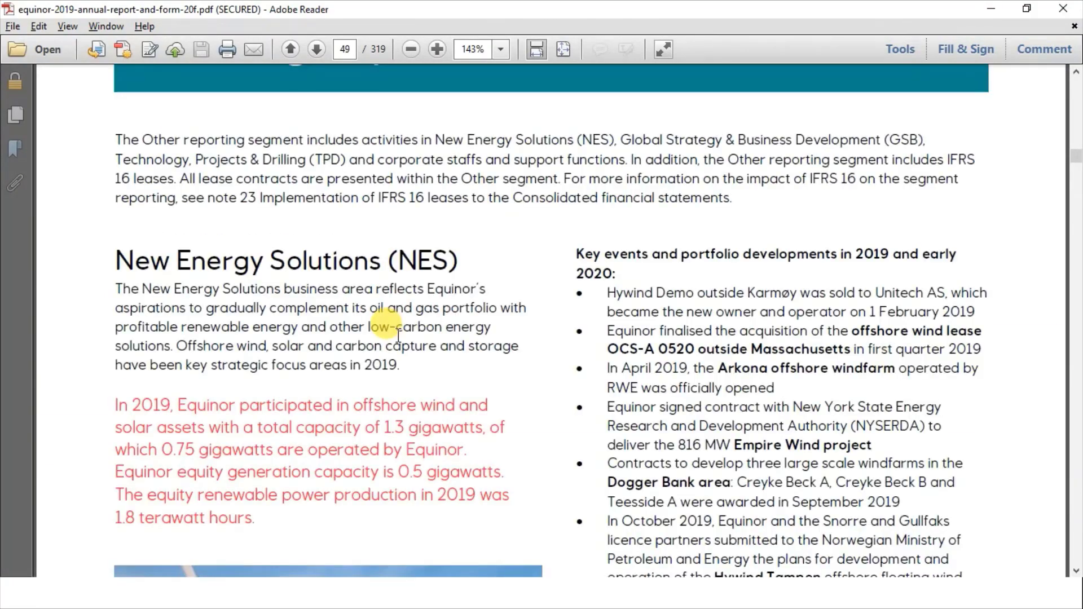
pyautogui.scroll(-5, 397, 333)
pyautogui.scroll(-5, 397, 333)
pyautogui.scroll(-5, 397, 333)
pyautogui.scroll(-5, 397, 332)
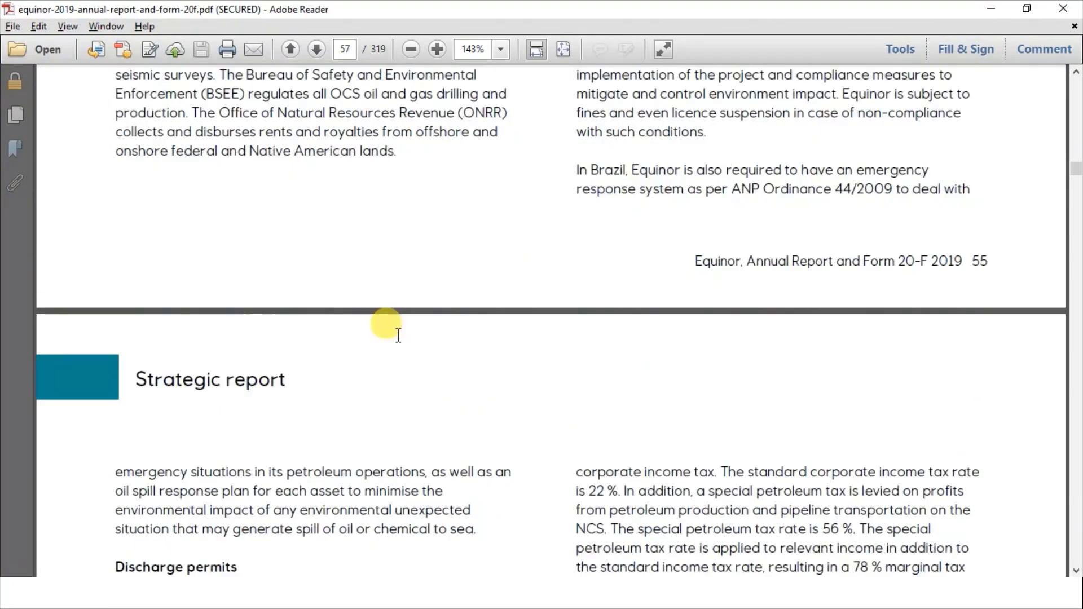
pyautogui.scroll(-5, 397, 332)
pyautogui.scroll(-5, 397, 335)
pyautogui.scroll(-5, 397, 335)
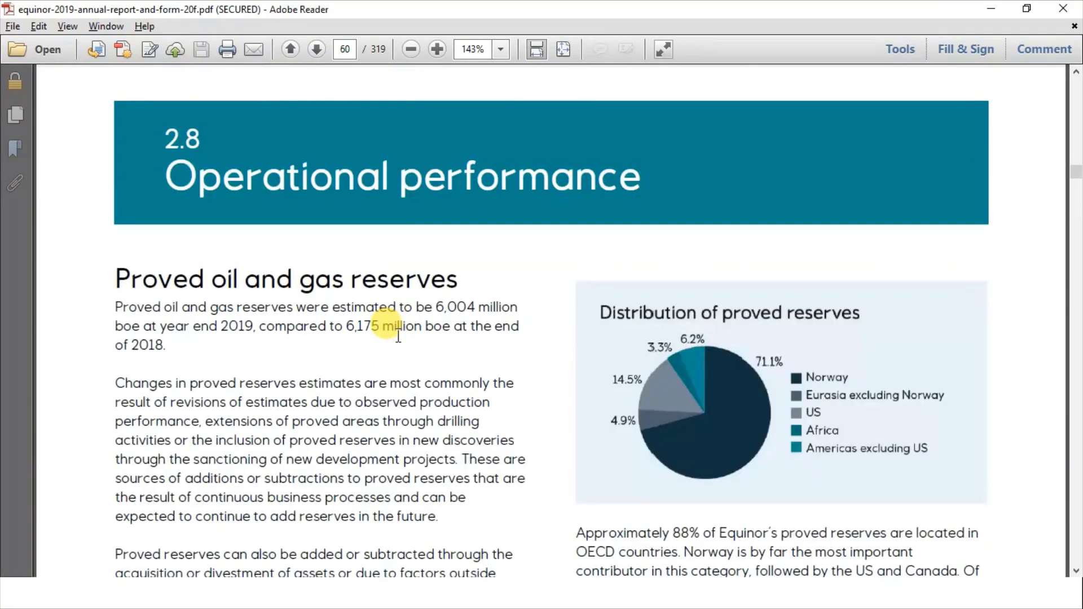
pyautogui.scroll(-5, 397, 335)
pyautogui.scroll(-5, 397, 335)
pyautogui.scroll(-5, 397, 332)
pyautogui.scroll(-5, 397, 333)
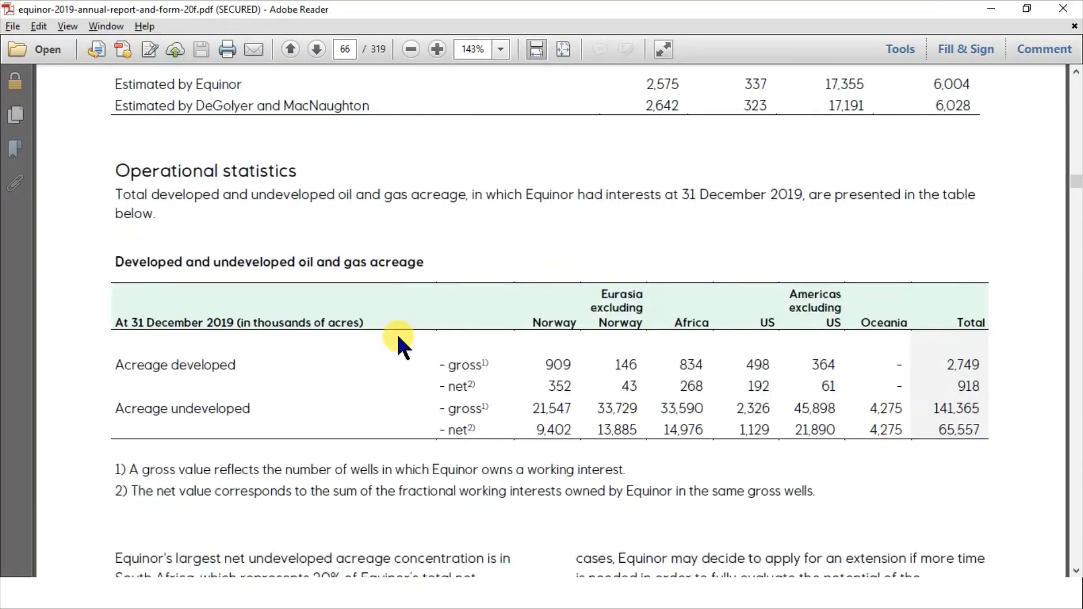
pyautogui.scroll(-5, 397, 333)
pyautogui.scroll(-5, 397, 333)
pyautogui.scroll(-5, 397, 333)
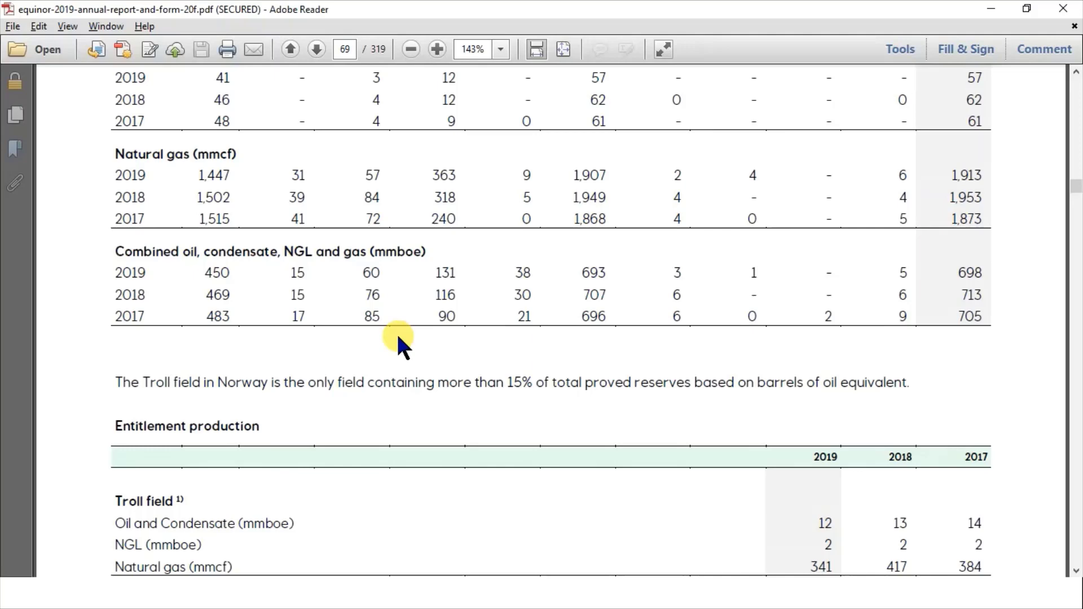
pyautogui.scroll(5, 397, 333)
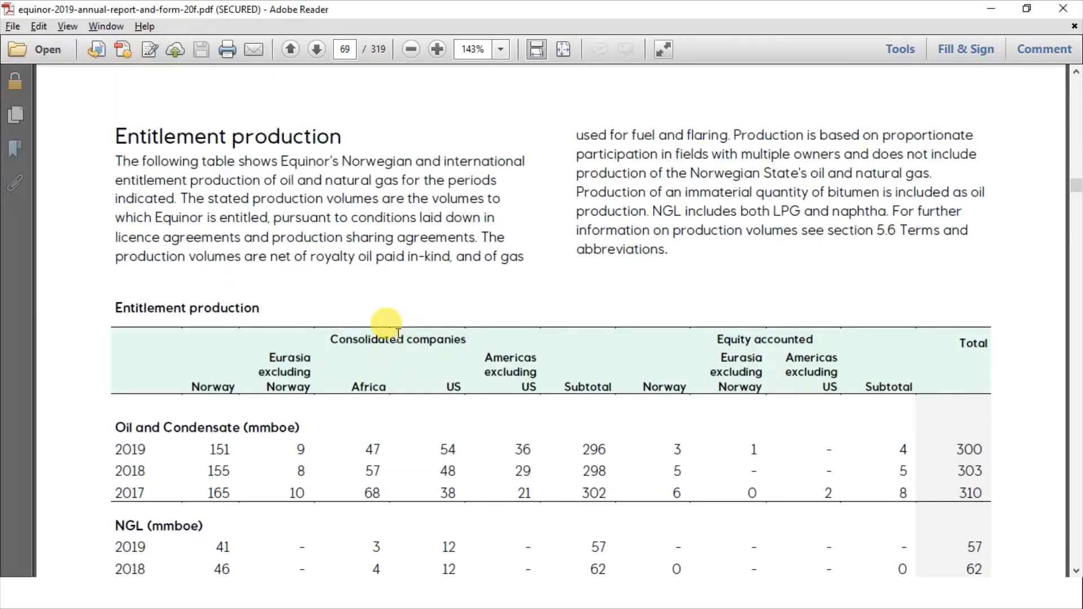
pyautogui.scroll(-5, 397, 333)
pyautogui.scroll(-10, 397, 333)
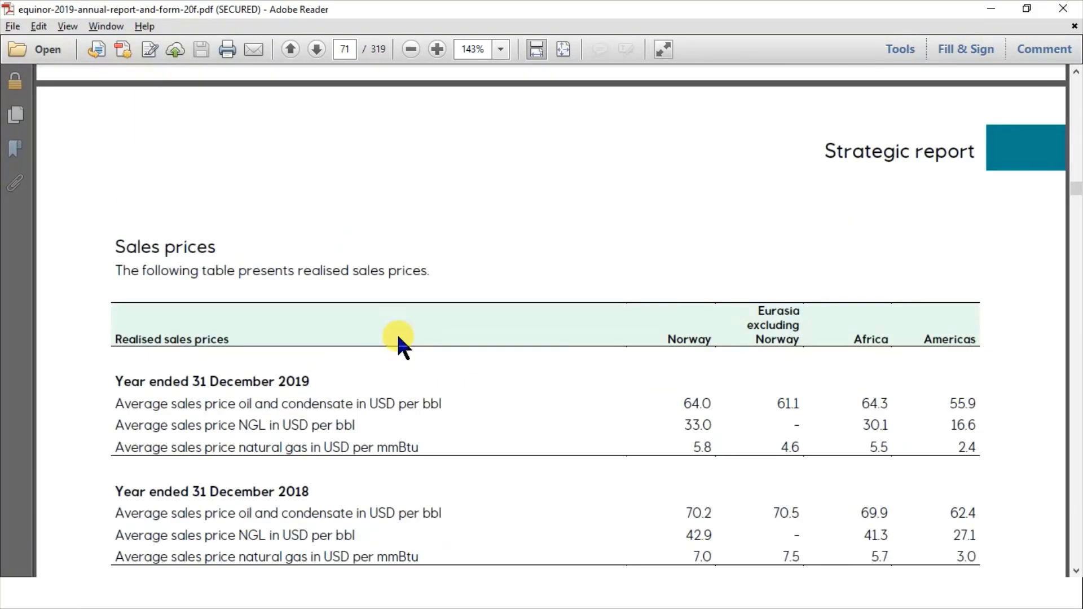
pyautogui.scroll(10, 397, 333)
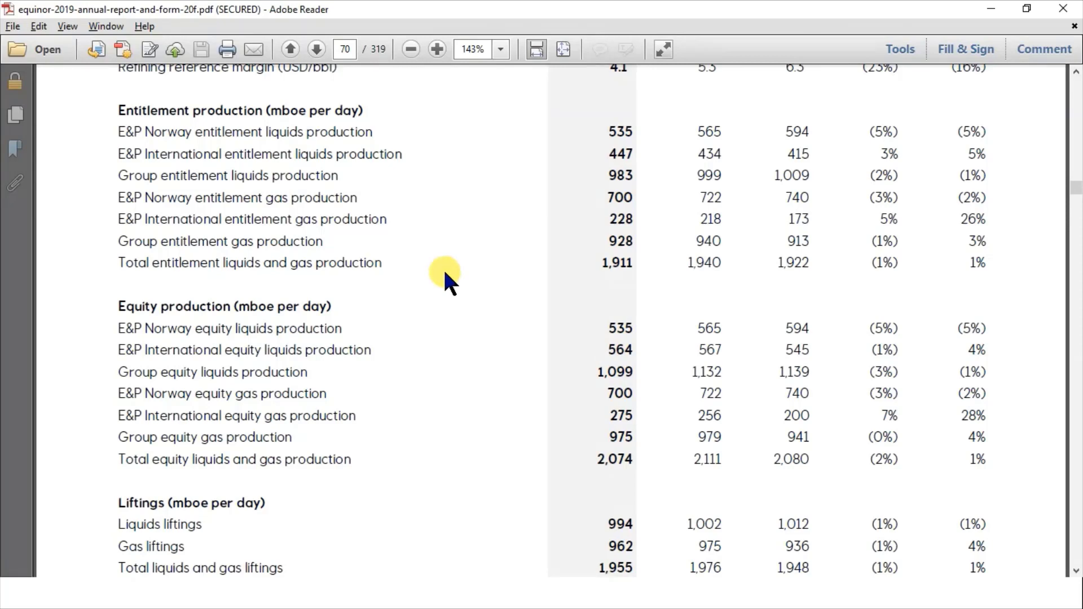
pyautogui.scroll(3, 442, 268)
pyautogui.scroll(3, 442, 268)
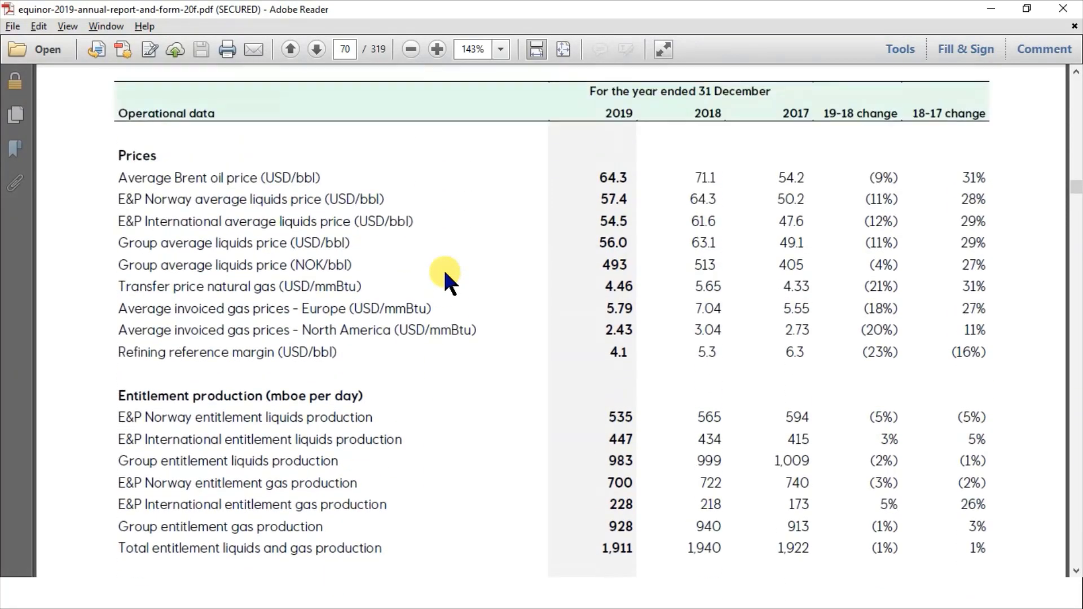
pyautogui.scroll(2, 442, 268)
pyautogui.scroll(1, 442, 269)
pyautogui.scroll(1, 442, 269)
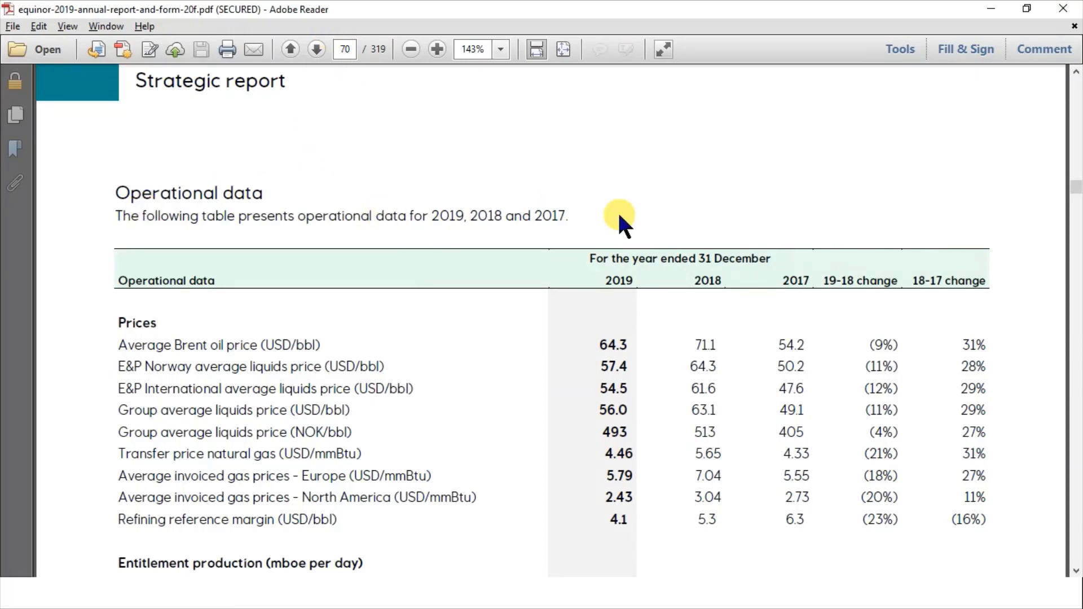
pyautogui.scroll(-1, 570, 251)
pyautogui.scroll(-2, 569, 250)
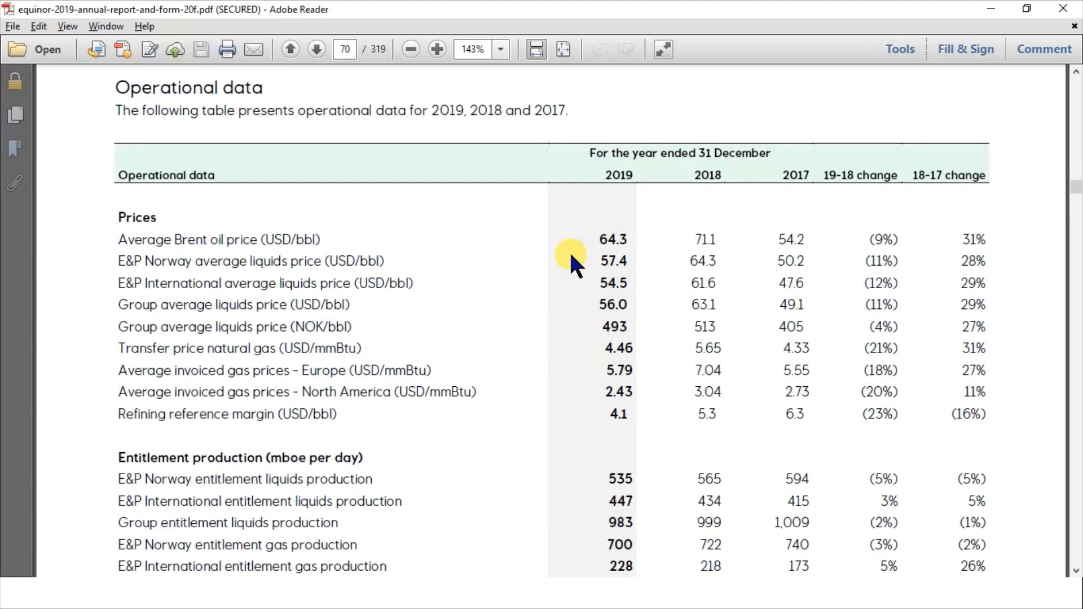
pyautogui.scroll(-1, 569, 251)
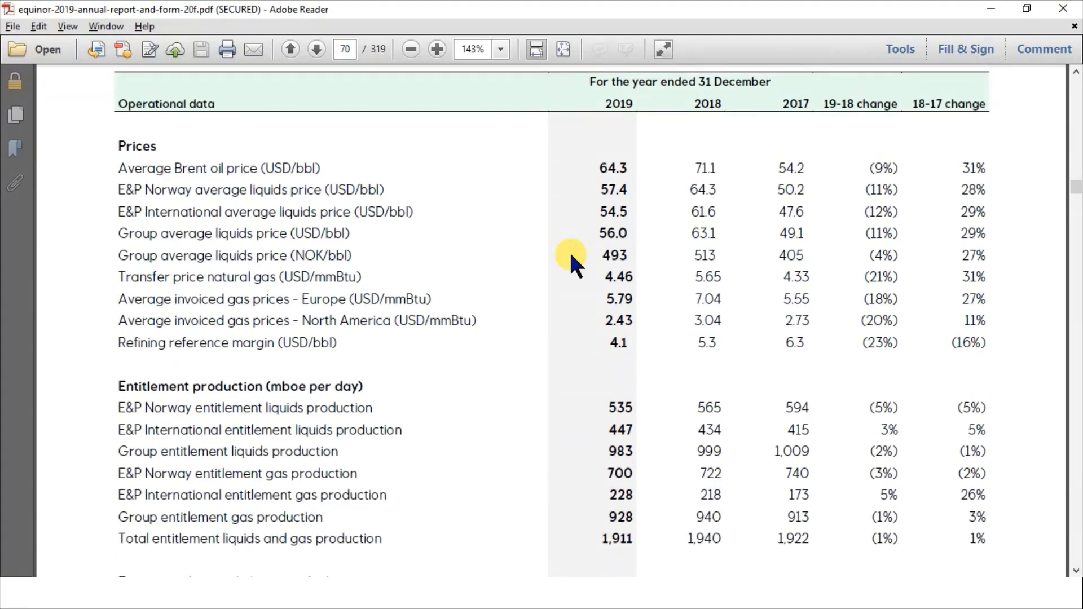
# Launch Excel from the Start menu search while the page 70 table stays open
pyautogui.press('super')
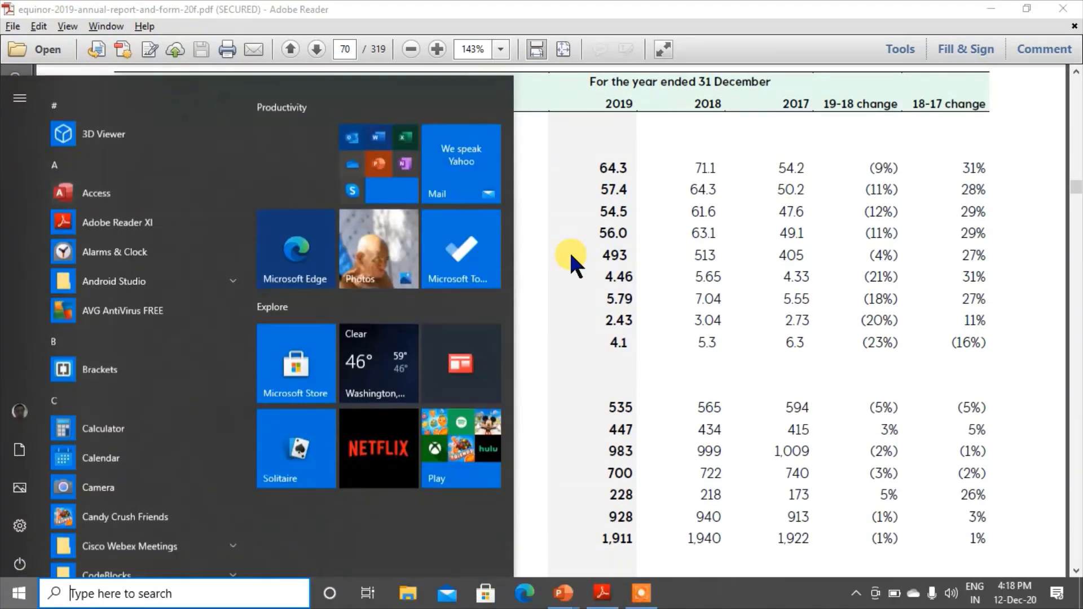
pyautogui.write('e')
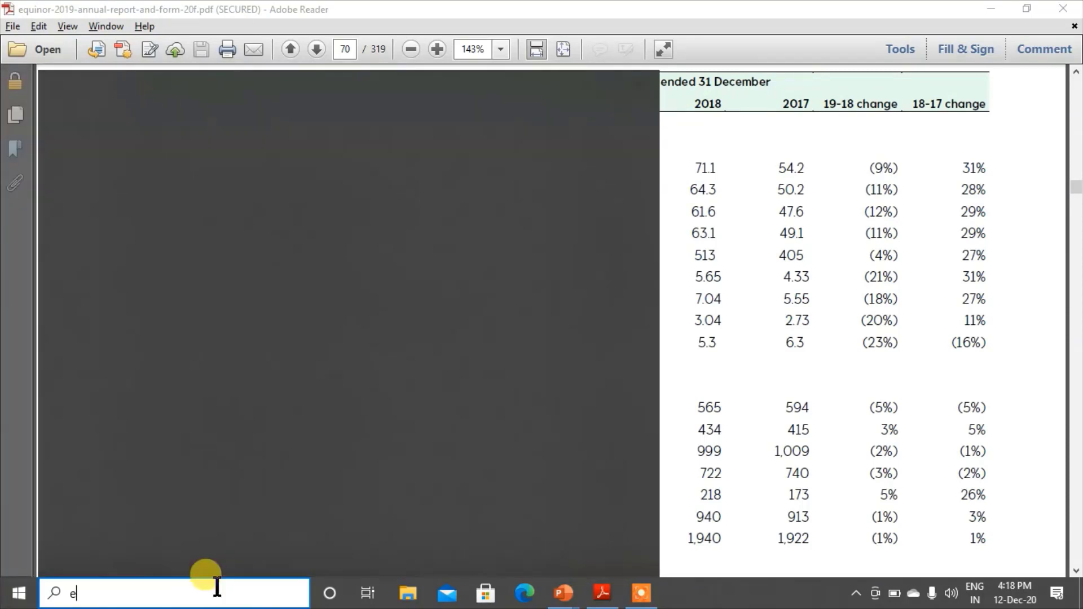
pyautogui.write('xcel')
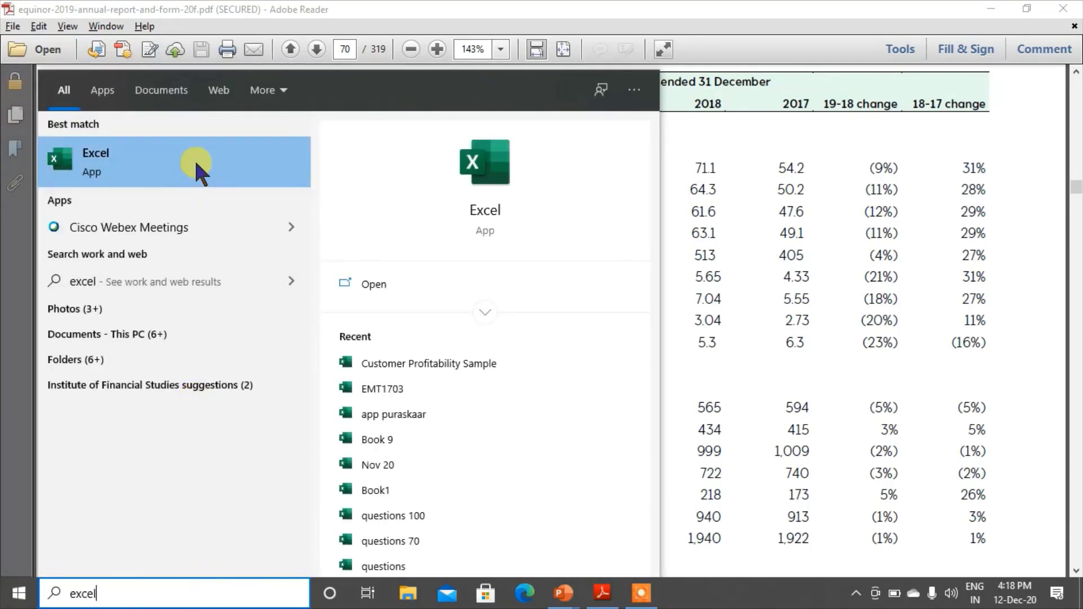
pyautogui.click(194, 158)
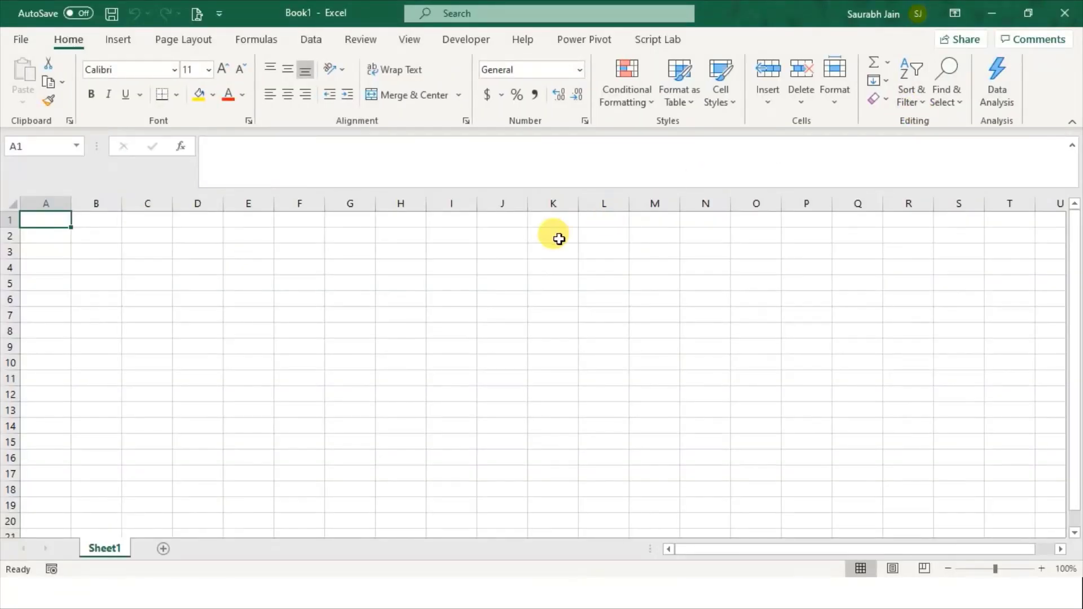
# Start a blank workbook and show the Get Data import sources on the Data ribbon
pyautogui.click(393, 299)
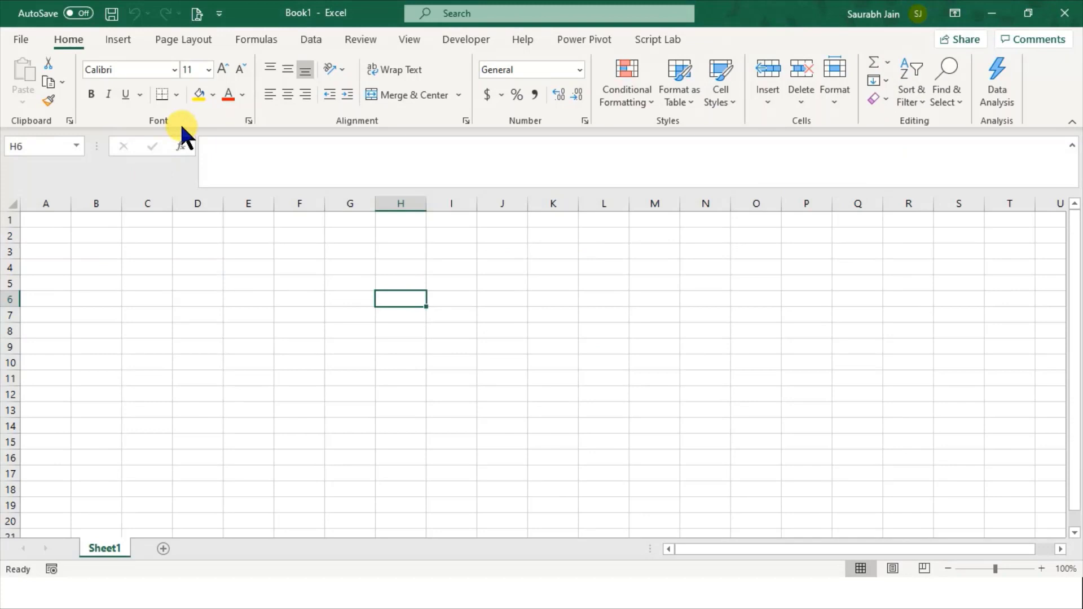
pyautogui.click(307, 41)
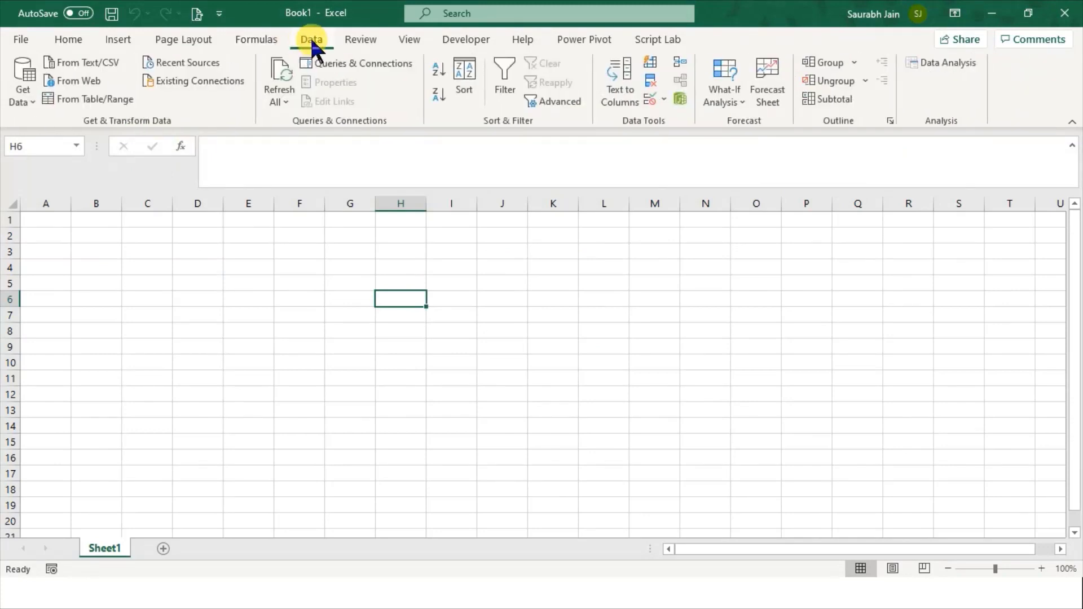
pyautogui.click(20, 94)
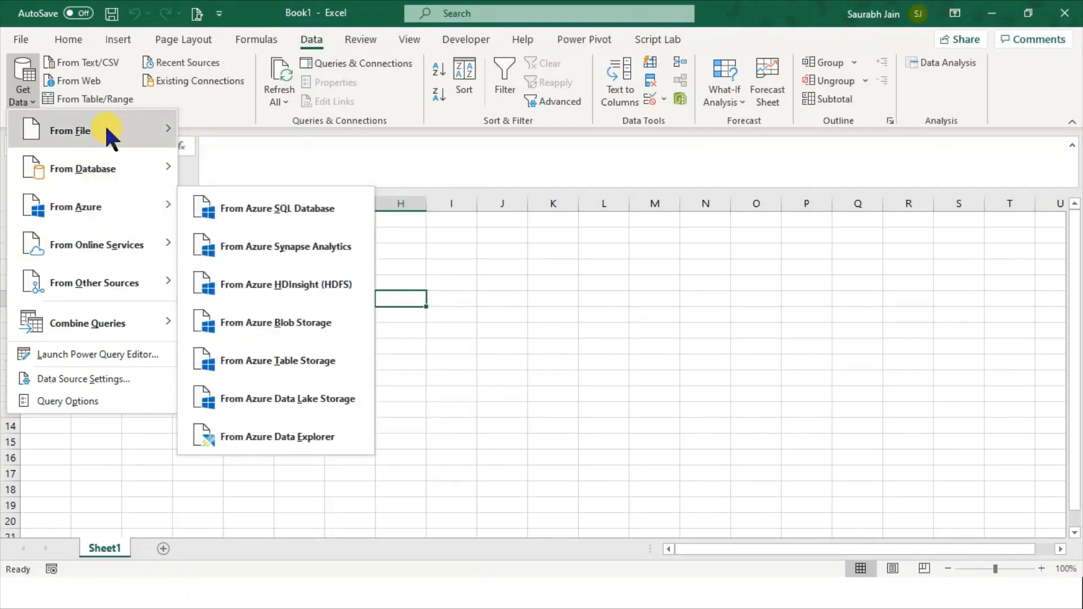
pyautogui.moveTo(70, 130)
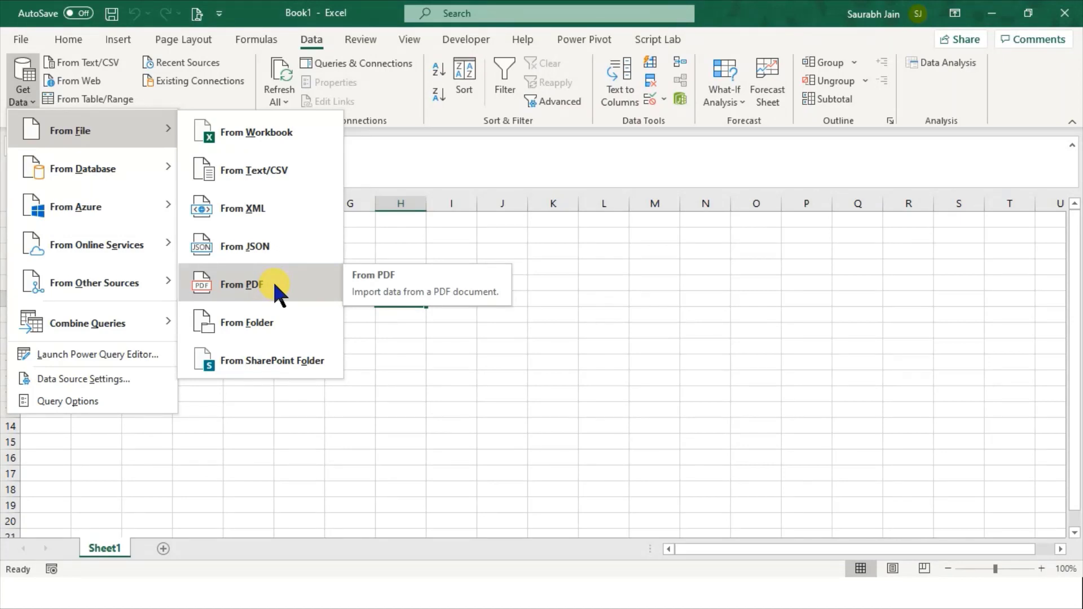
# Import the annual report PDF from Downloads so the Navigator lists its detected tables
pyautogui.click(277, 287)
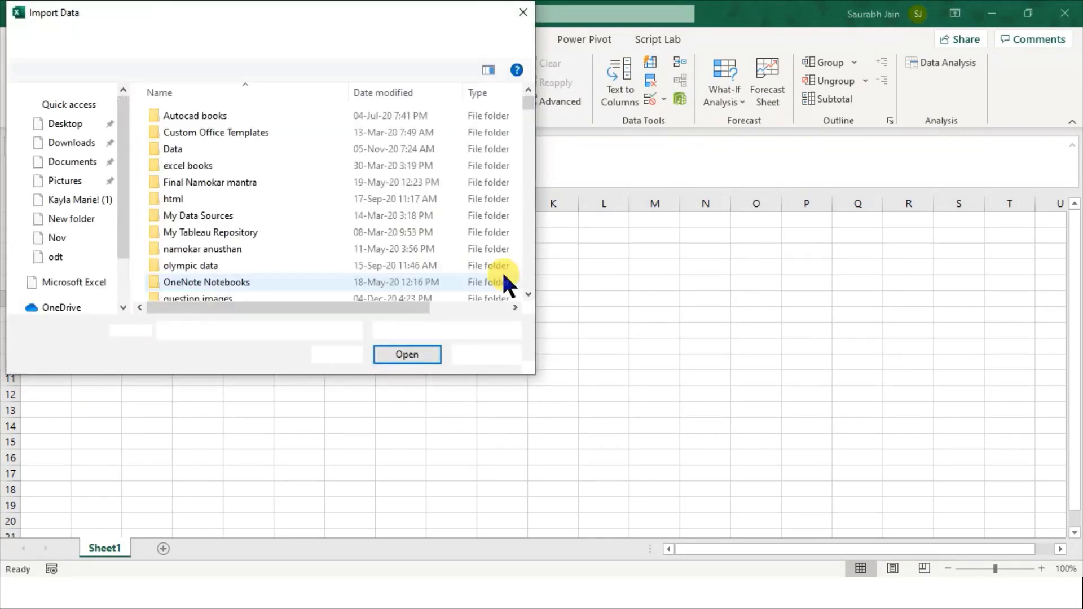
pyautogui.click(86, 179)
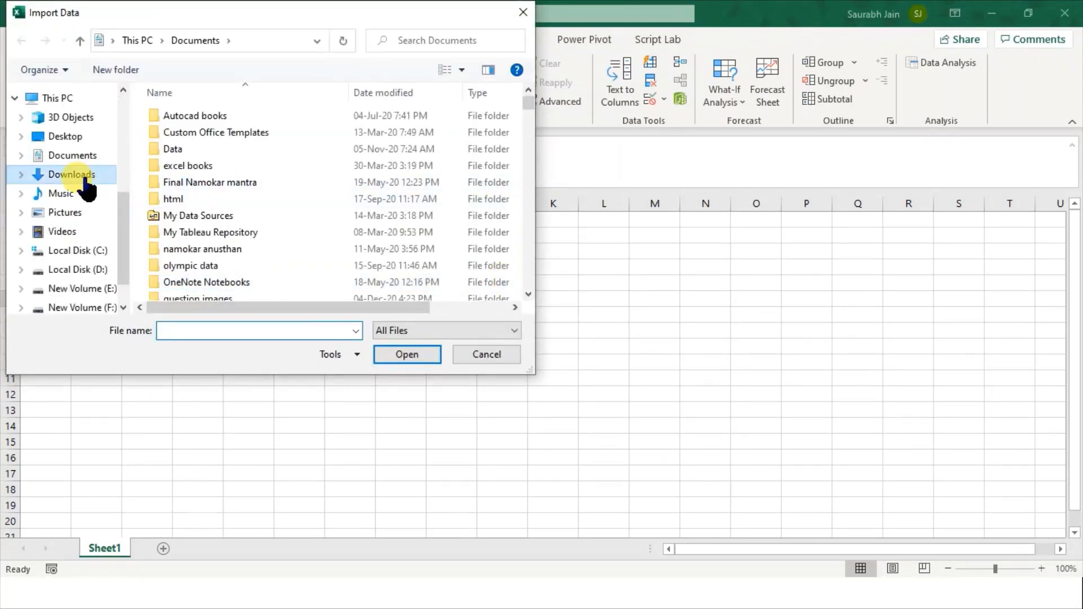
pyautogui.doubleClick(172, 161)
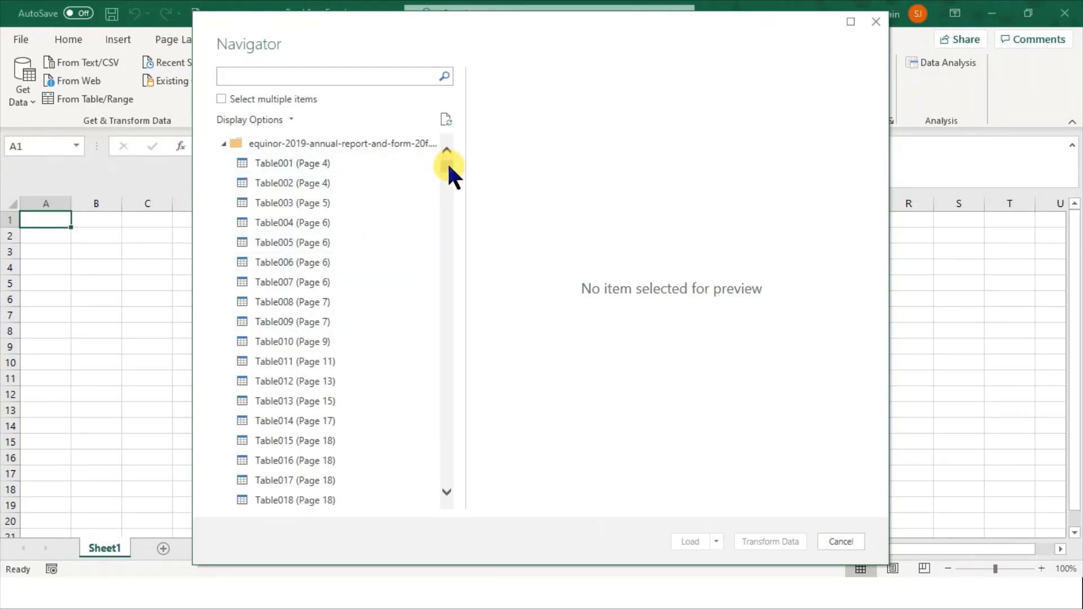
pyautogui.moveTo(445, 163); pyautogui.dragTo(443, 225)
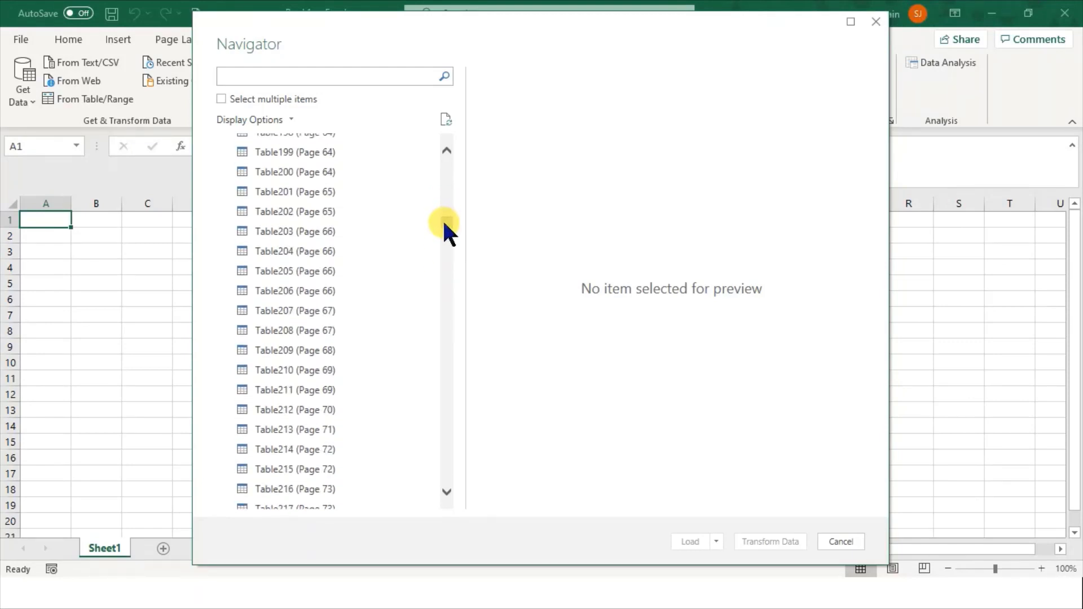
# Preview Table212 (Page 70) in the Navigator, briefly toggling Select multiple items
pyautogui.click(287, 411)
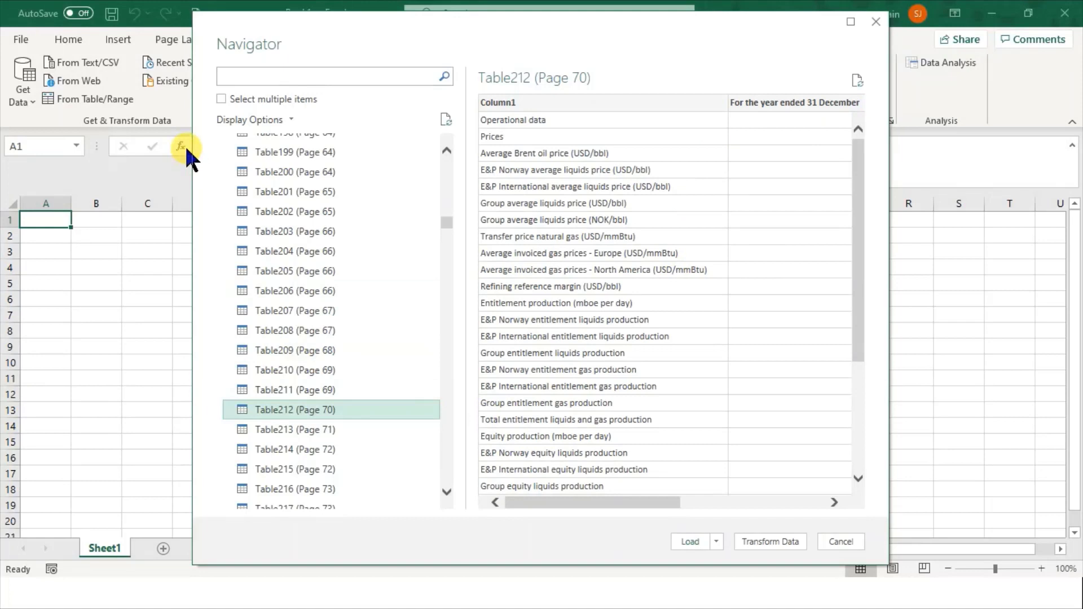
pyautogui.click(223, 99)
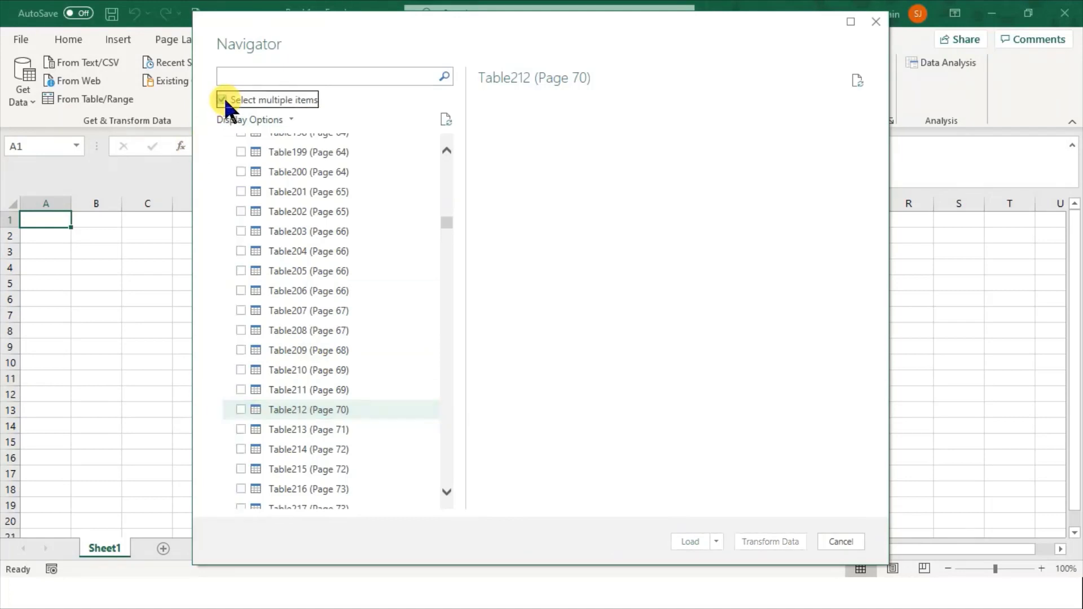
pyautogui.click(223, 99)
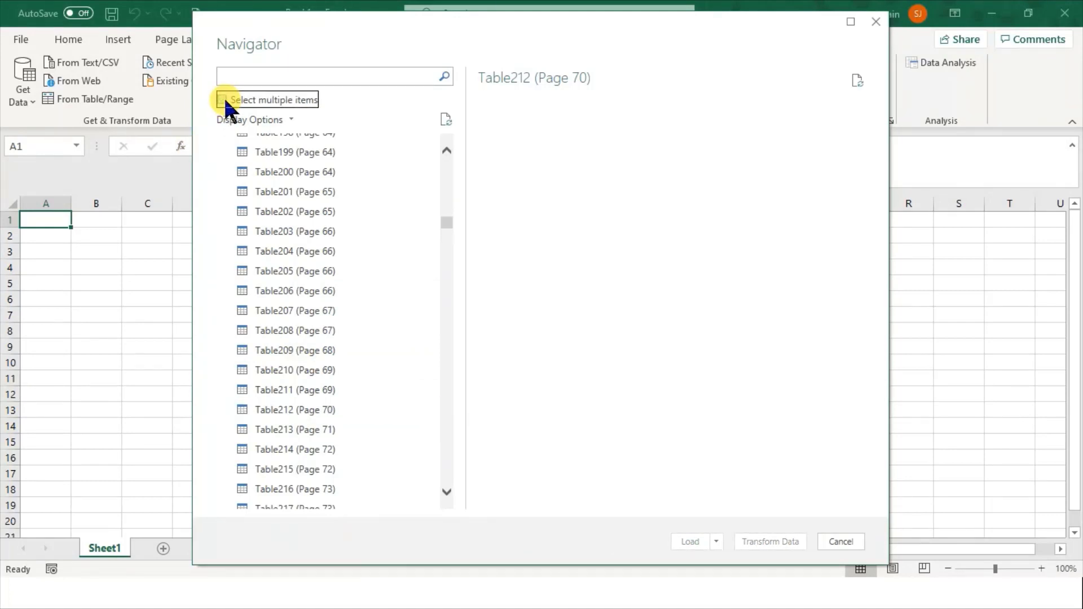
pyautogui.click(277, 405)
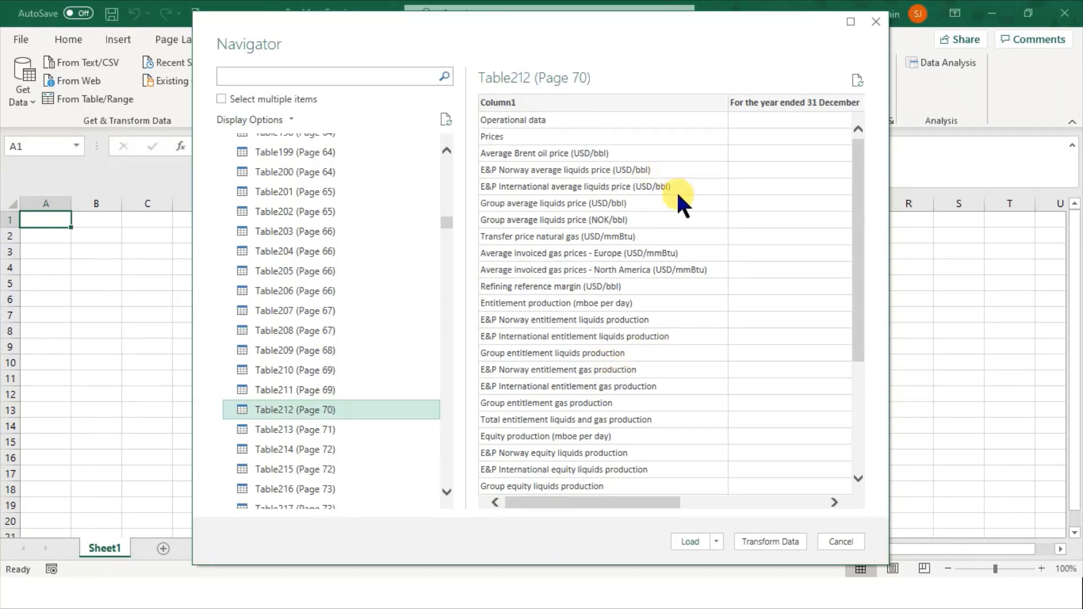
pyautogui.click(716, 540)
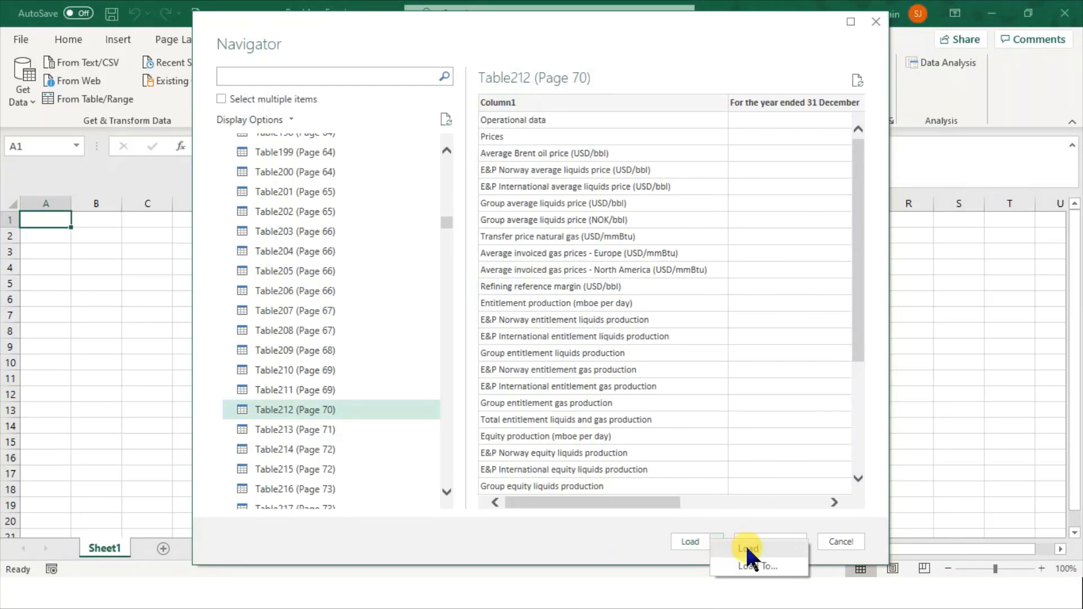
pyautogui.click(689, 540)
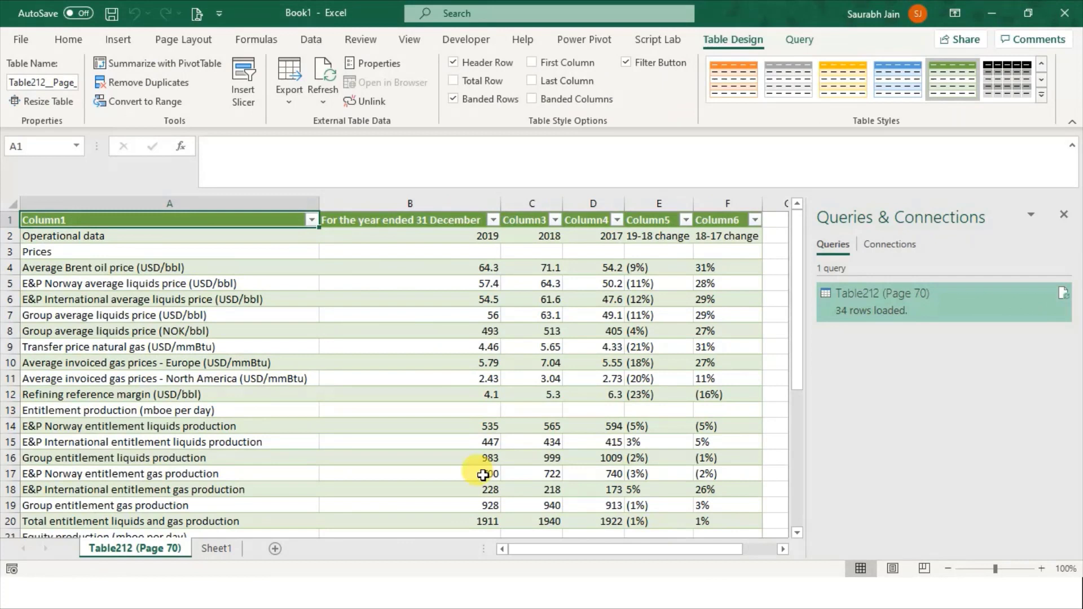
pyautogui.click(134, 240)
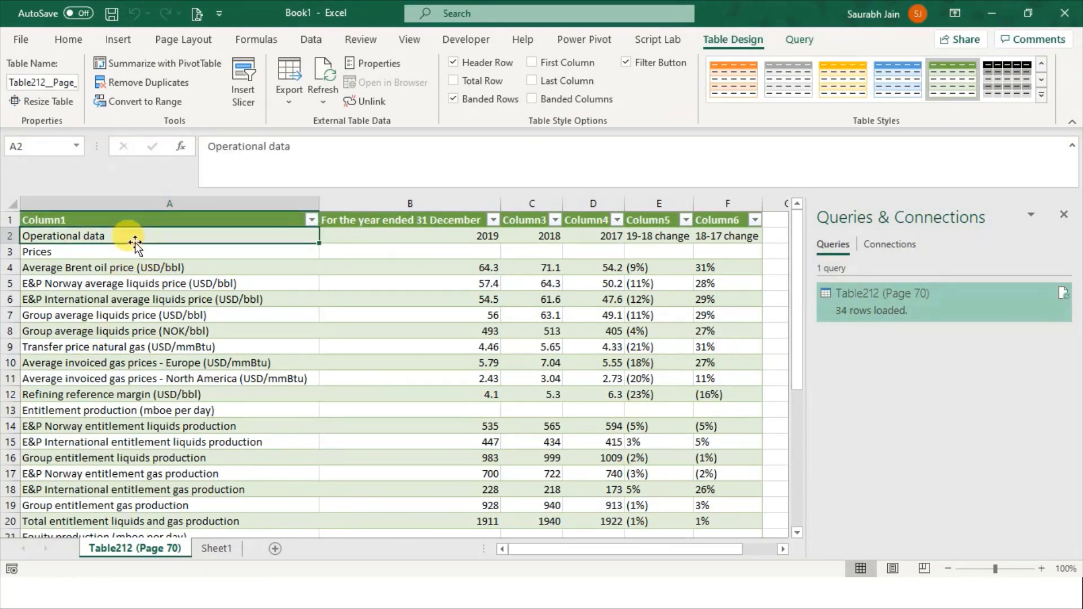
pyautogui.press('Right')
pyautogui.press('Right')
pyautogui.press('Right')
pyautogui.press('Right')
pyautogui.press('Down')
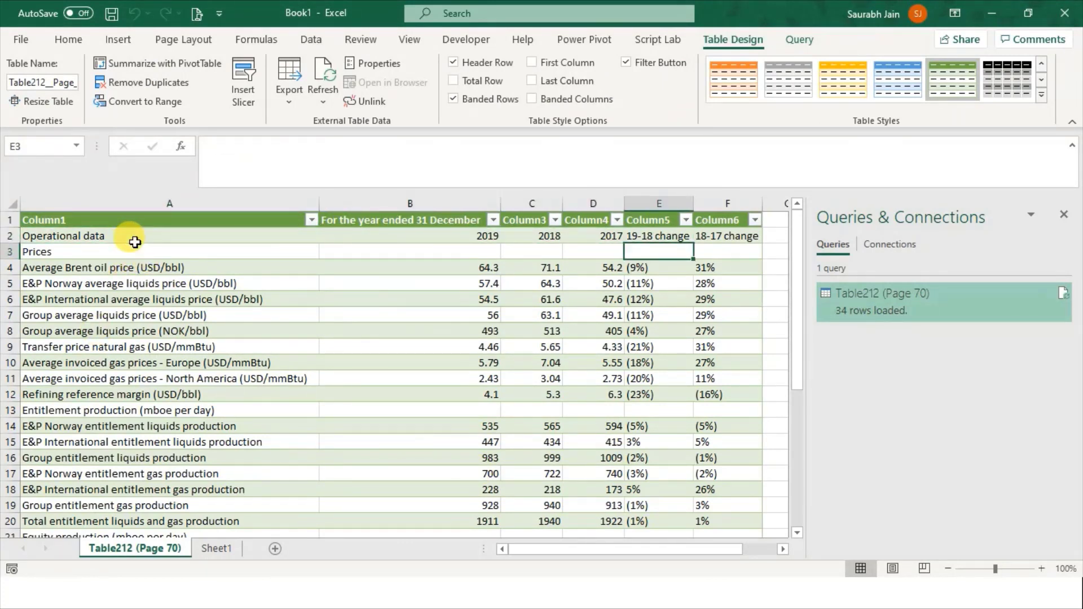
pyautogui.press('Down')
pyautogui.press('Down')
pyautogui.press('Down')
pyautogui.press('Up')
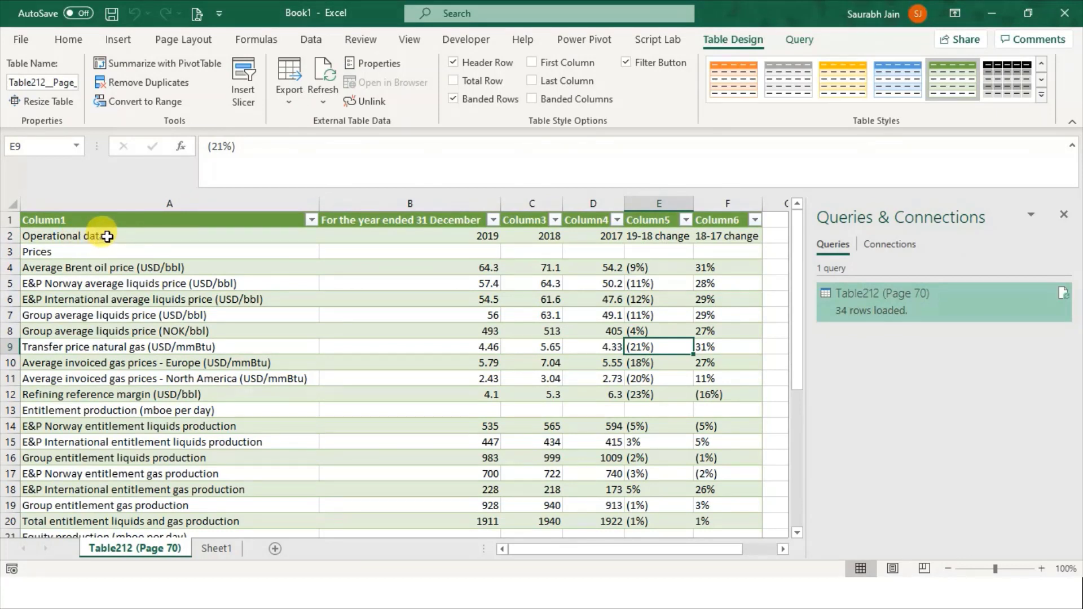
pyautogui.click(101, 235)
pyautogui.click(133, 292)
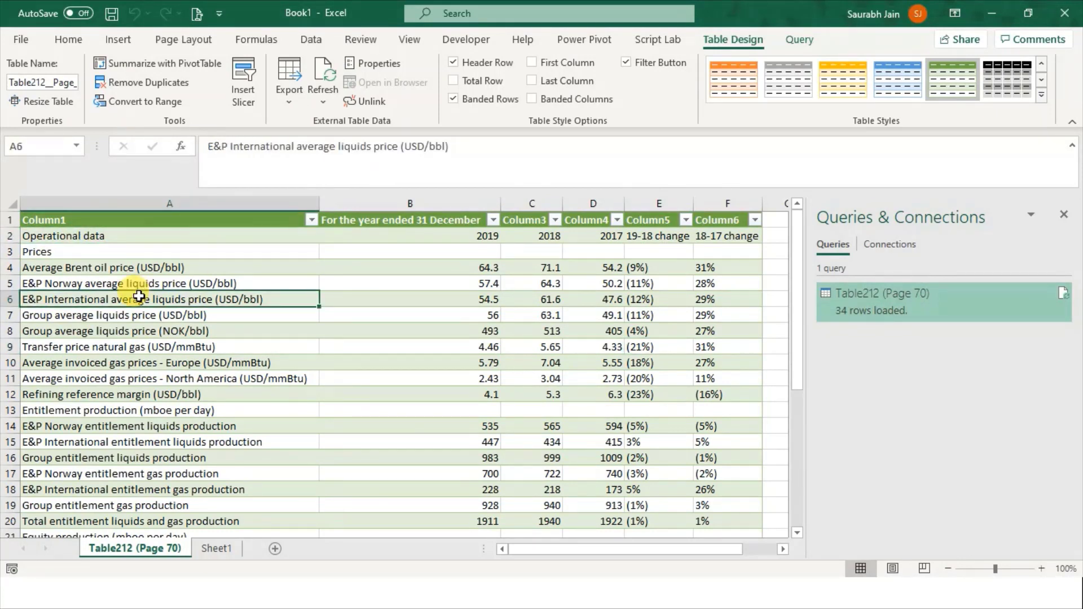
pyautogui.click(85, 235)
pyautogui.press('Down')
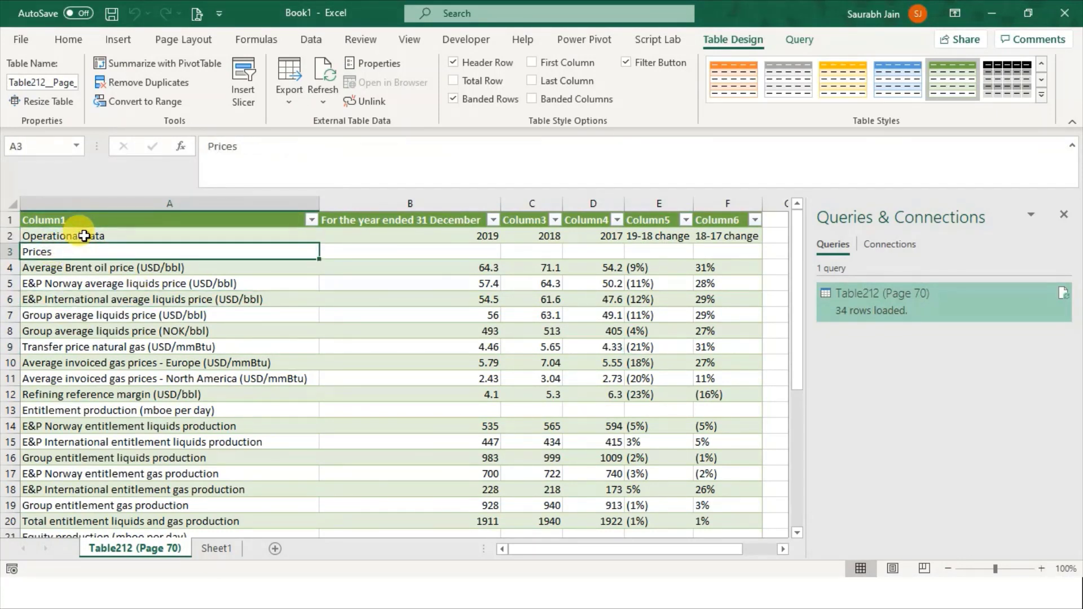
pyautogui.press('Down')
pyautogui.press('Down')
pyautogui.press('Down')
pyautogui.press('Down')
pyautogui.press('Down')
pyautogui.press('Down')
pyautogui.press('Down')
pyautogui.press('Down')
pyautogui.press('Down')
pyautogui.press('Down')
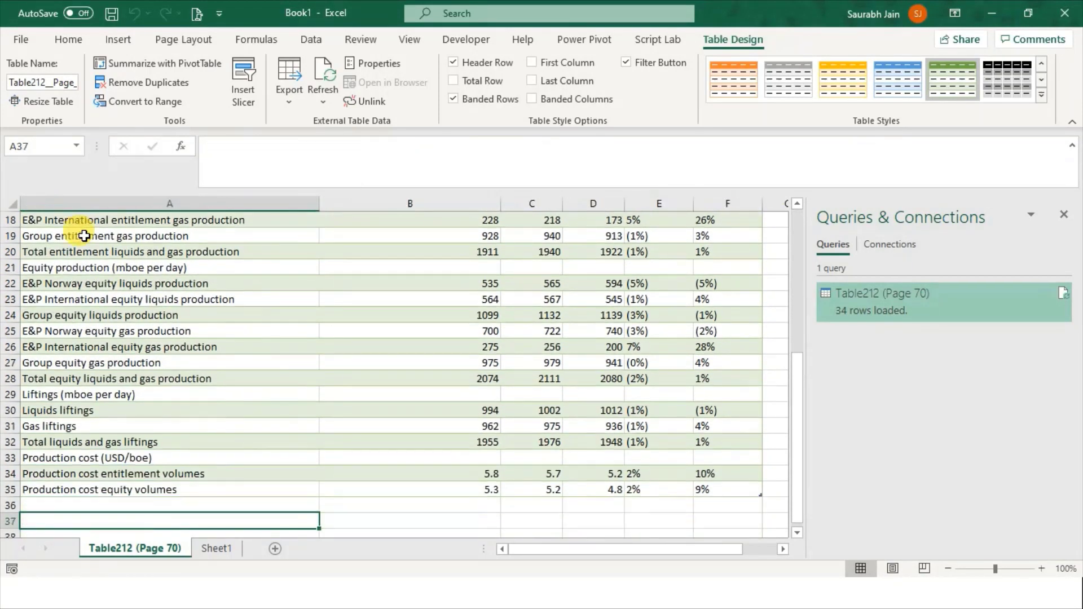
pyautogui.press('Right')
pyautogui.press('Right')
pyautogui.press('Right')
pyautogui.press('Left')
pyautogui.press('Left')
pyautogui.press('Left')
pyautogui.press('Left')
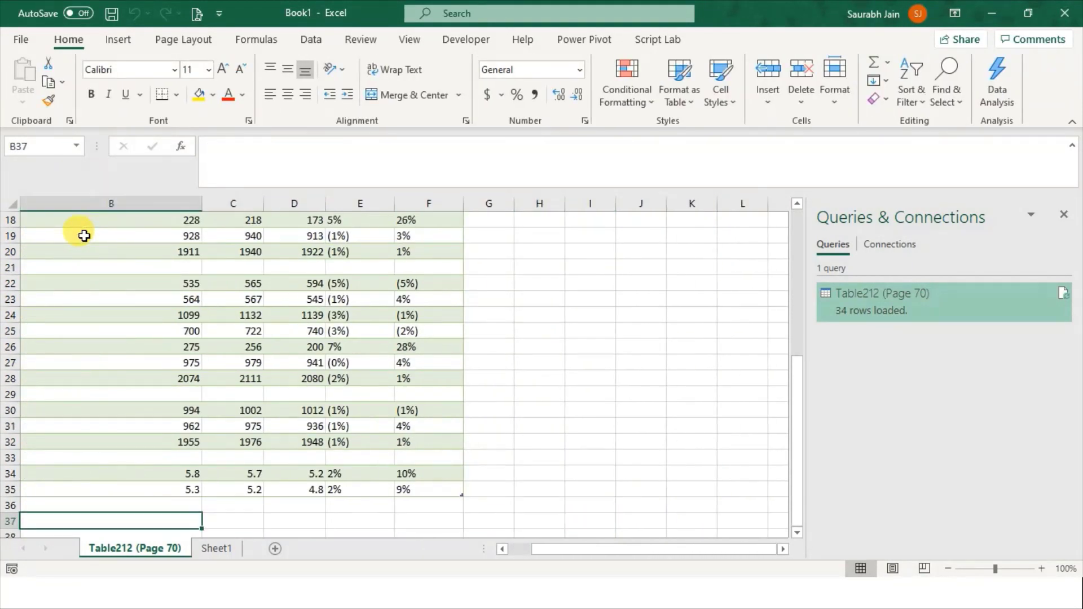
pyautogui.press('Up')
pyautogui.press('Up')
pyautogui.press('Up')
pyautogui.press('Up')
pyautogui.press('Up')
pyautogui.press('Up')
pyautogui.press('Up')
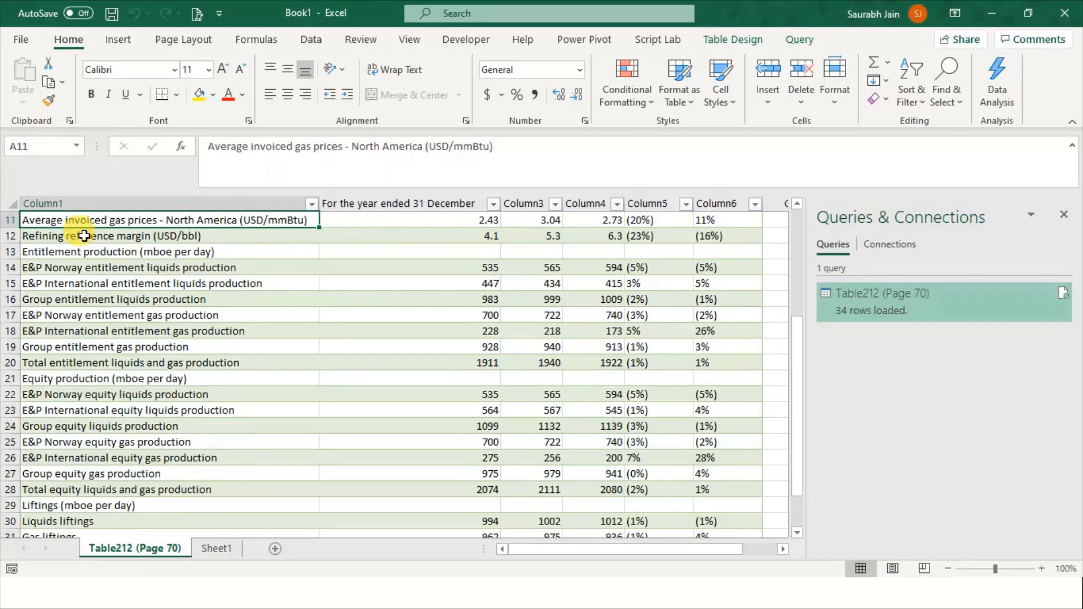
pyautogui.press('Up')
pyautogui.press('Up')
pyautogui.press('Up')
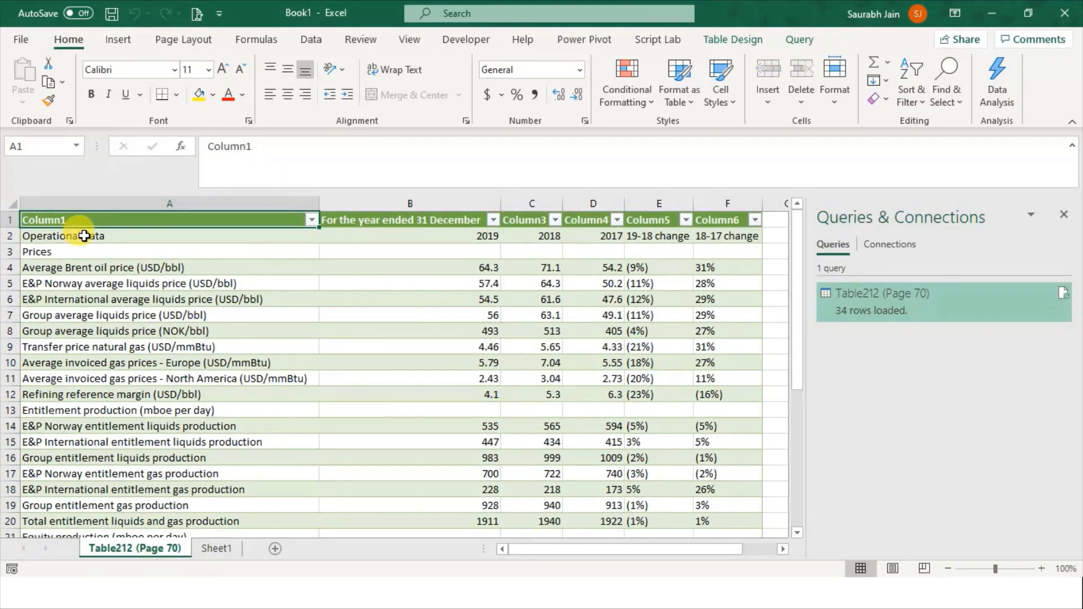
# Edit the Table212 (Page 70) query from the Queries & Connections pane
pyautogui.click(127, 234)
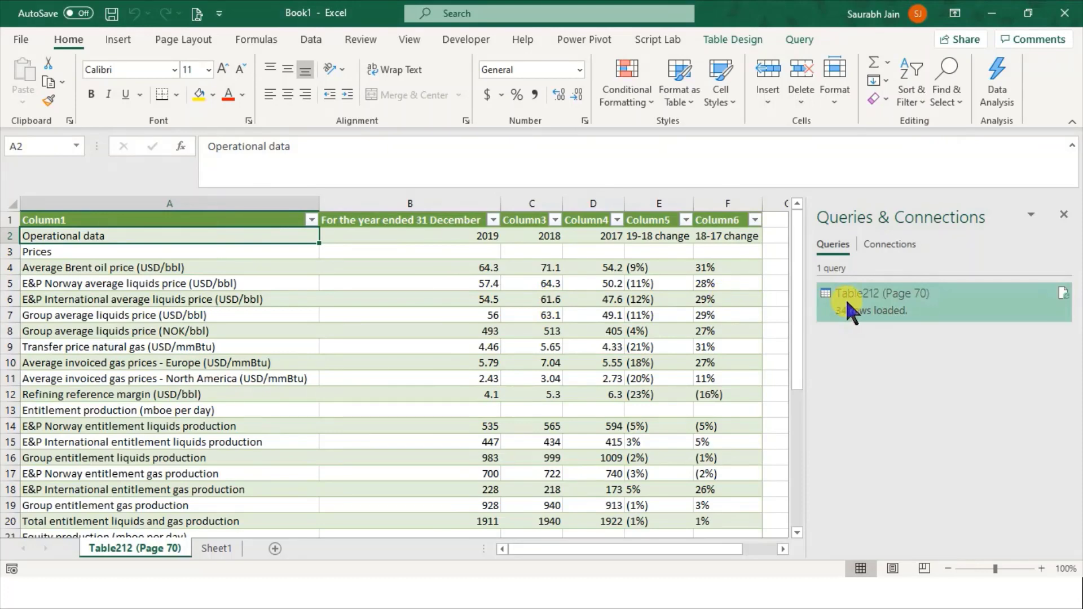
pyautogui.click(885, 306)
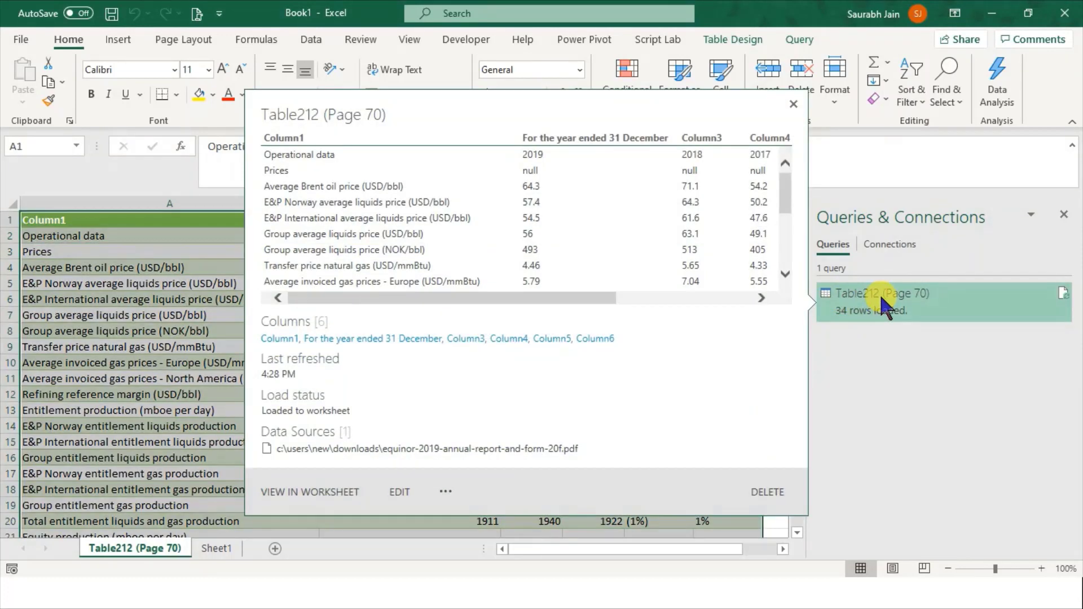
pyautogui.rightClick(885, 306)
pyautogui.click(917, 293)
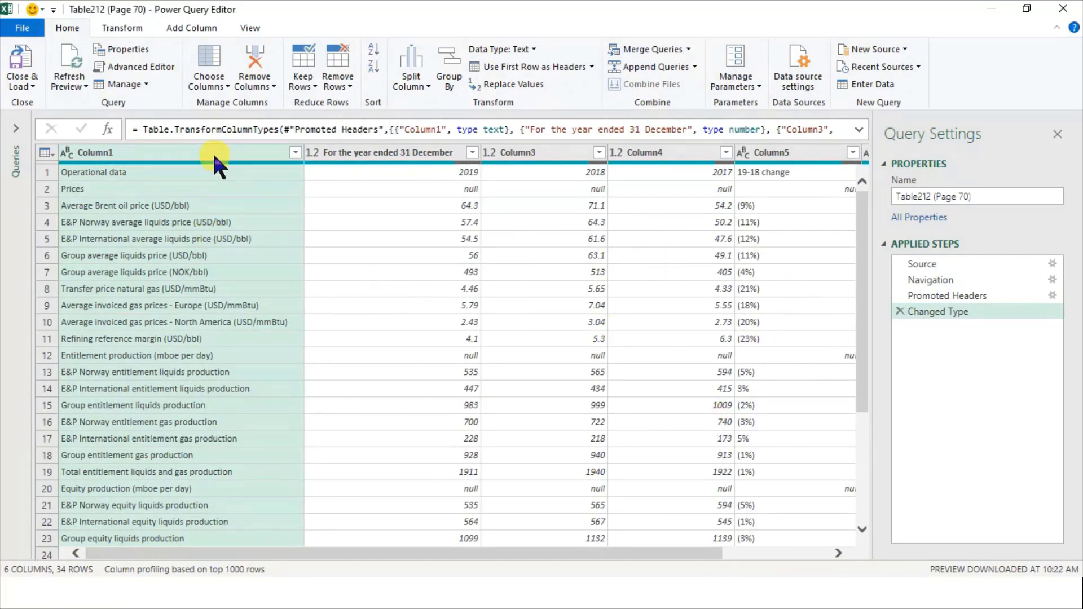
# Promote the first row to column headers via Use First Row as Headers
pyautogui.click(131, 23)
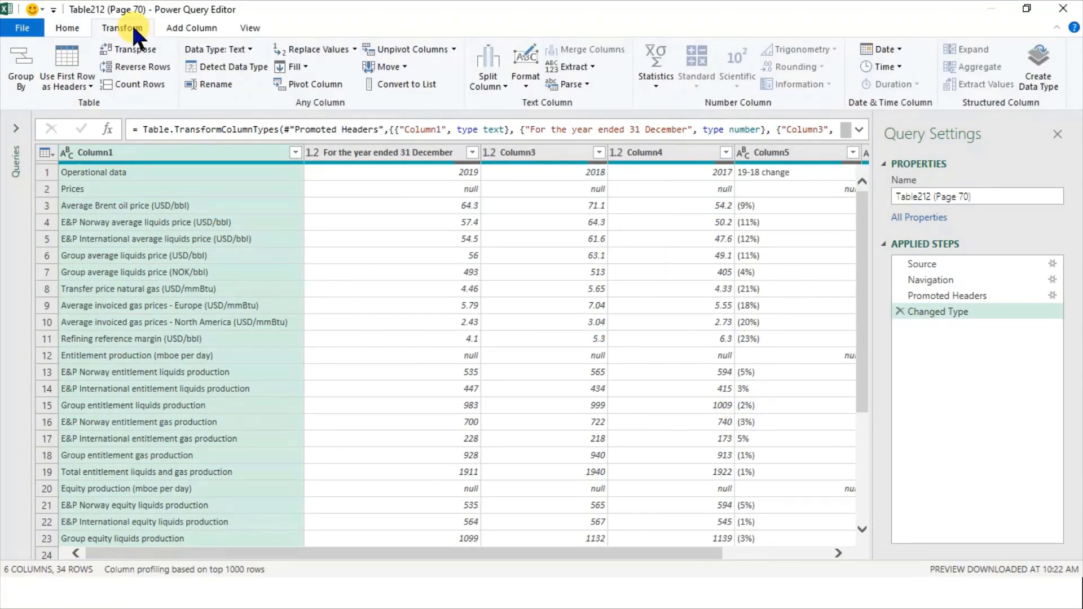
pyautogui.click(71, 86)
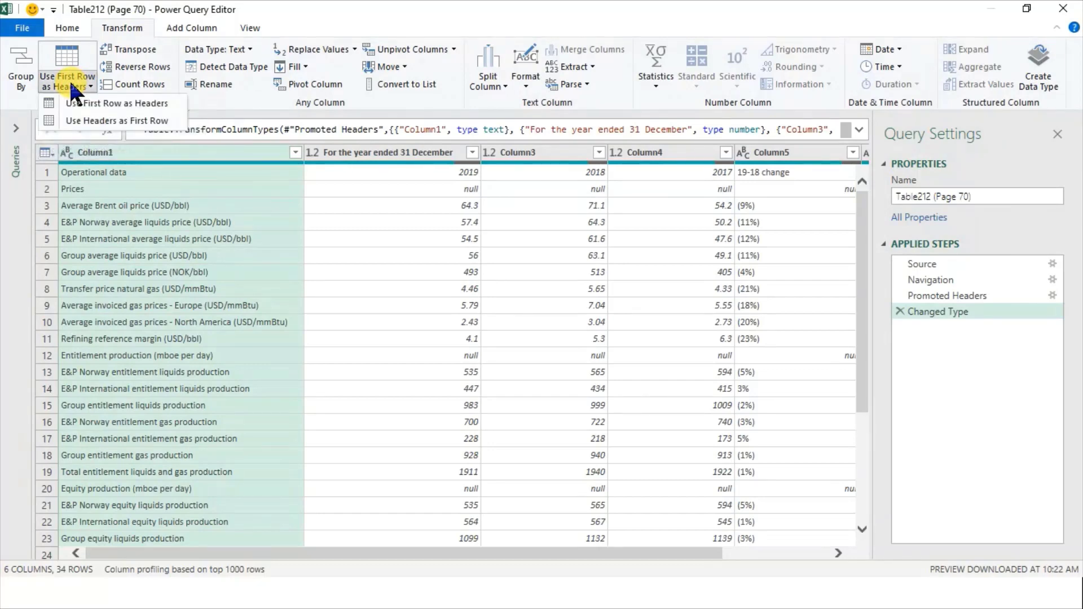
pyautogui.click(119, 102)
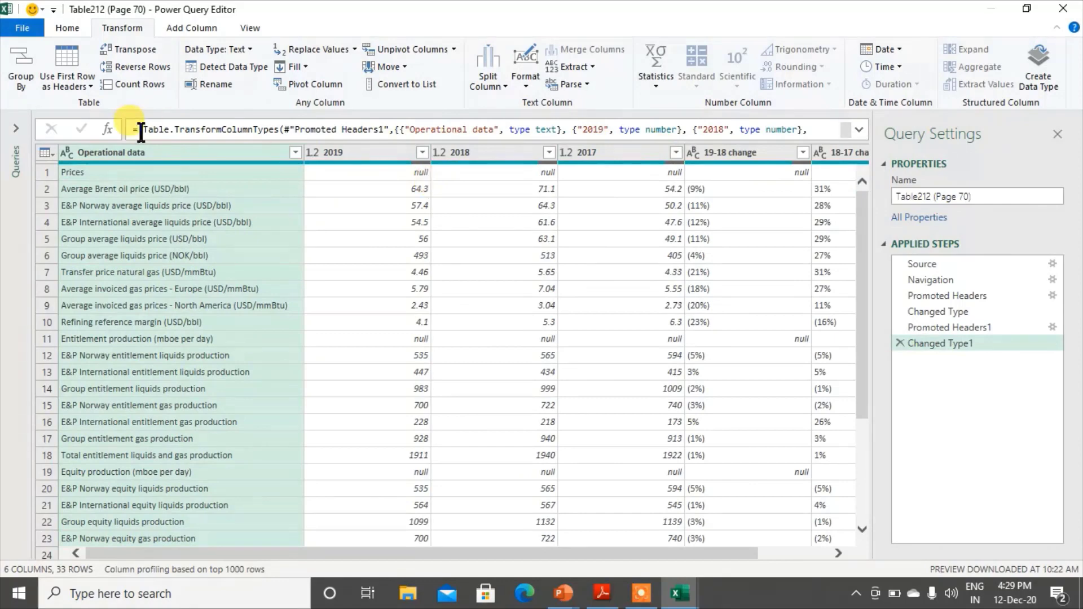
# Close & Load the edited query back into the worksheet table
pyautogui.click(61, 32)
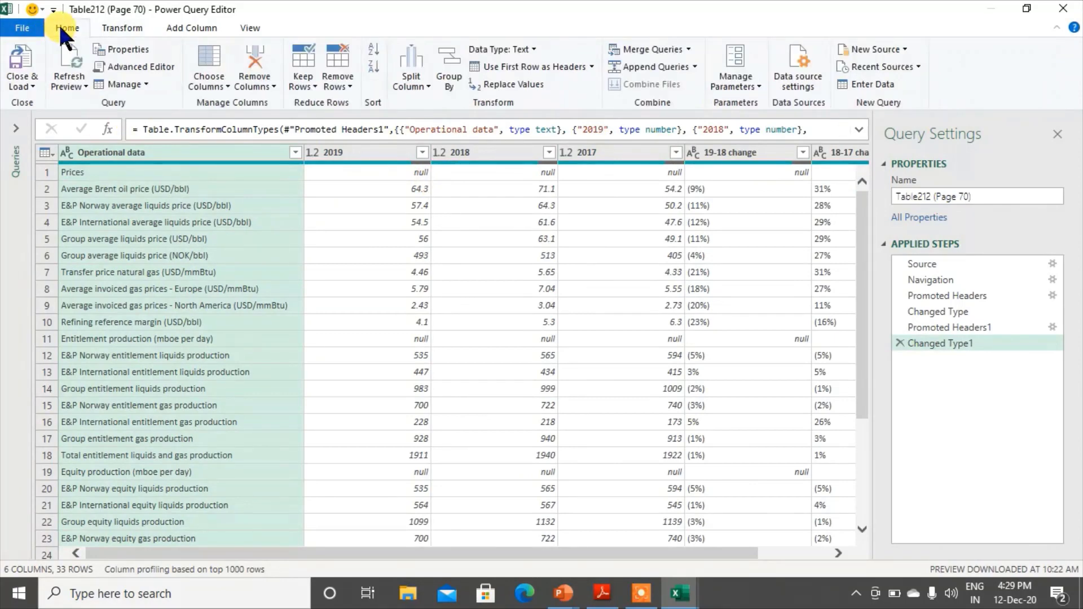
pyautogui.click(18, 85)
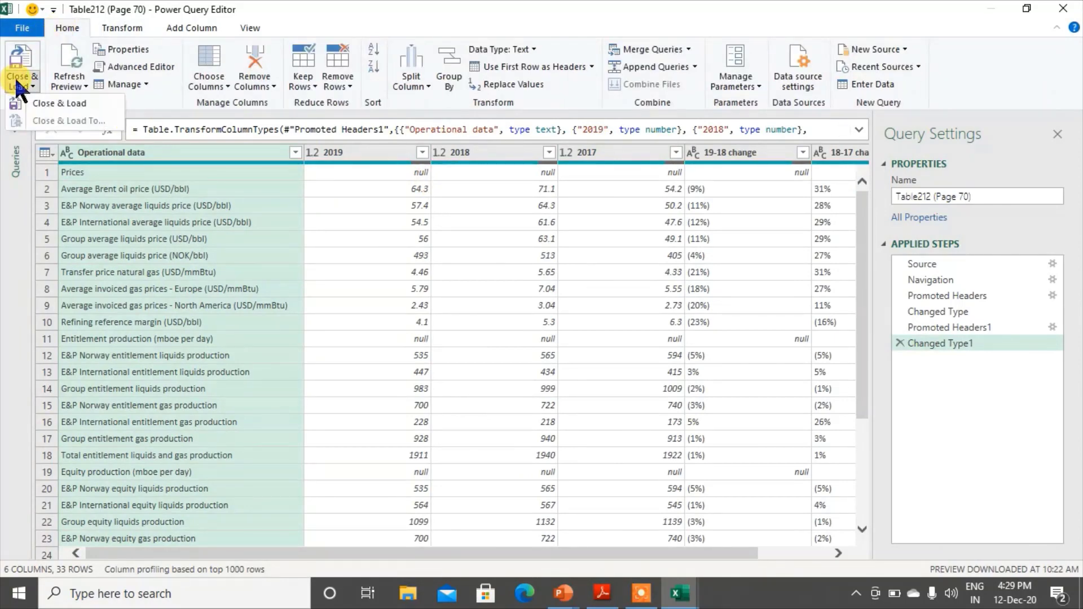
pyautogui.click(71, 105)
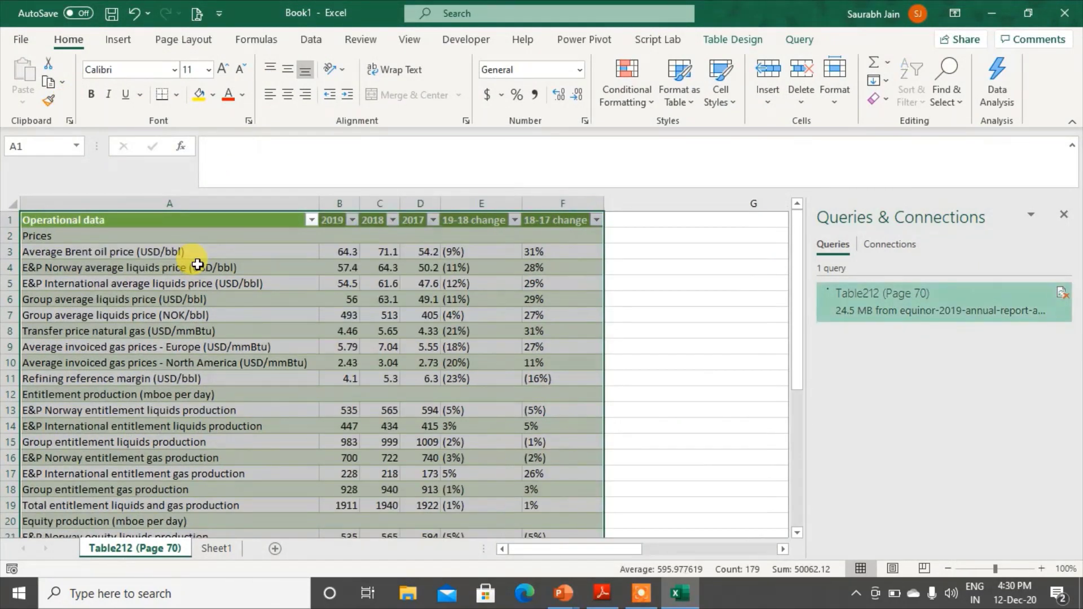
pyautogui.click(175, 221)
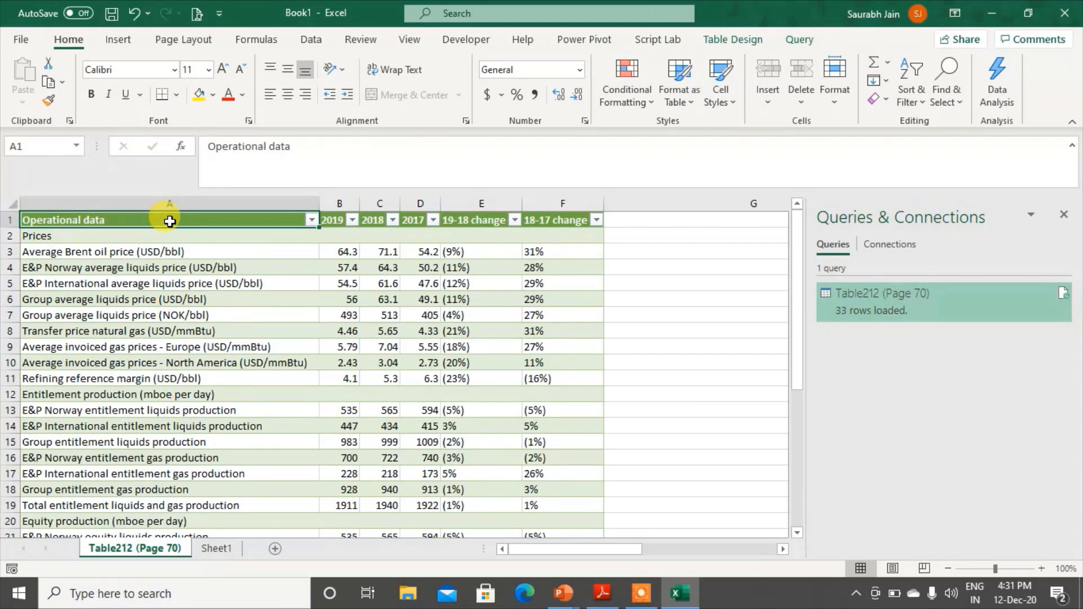
pyautogui.press('Right')
pyautogui.press('Right')
pyautogui.press('Right')
pyautogui.press('Right')
pyautogui.press('Left')
pyautogui.press('Left')
pyautogui.press('Left')
pyautogui.press('Left')
pyautogui.press('Down')
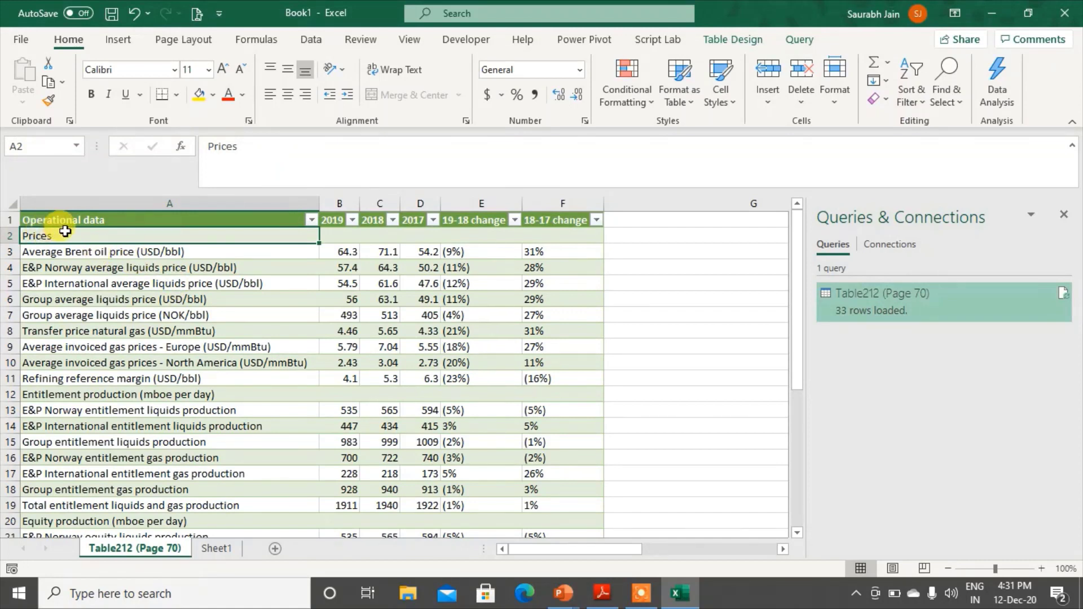
pyautogui.press('Up')
pyautogui.press('Right')
pyautogui.press('Right')
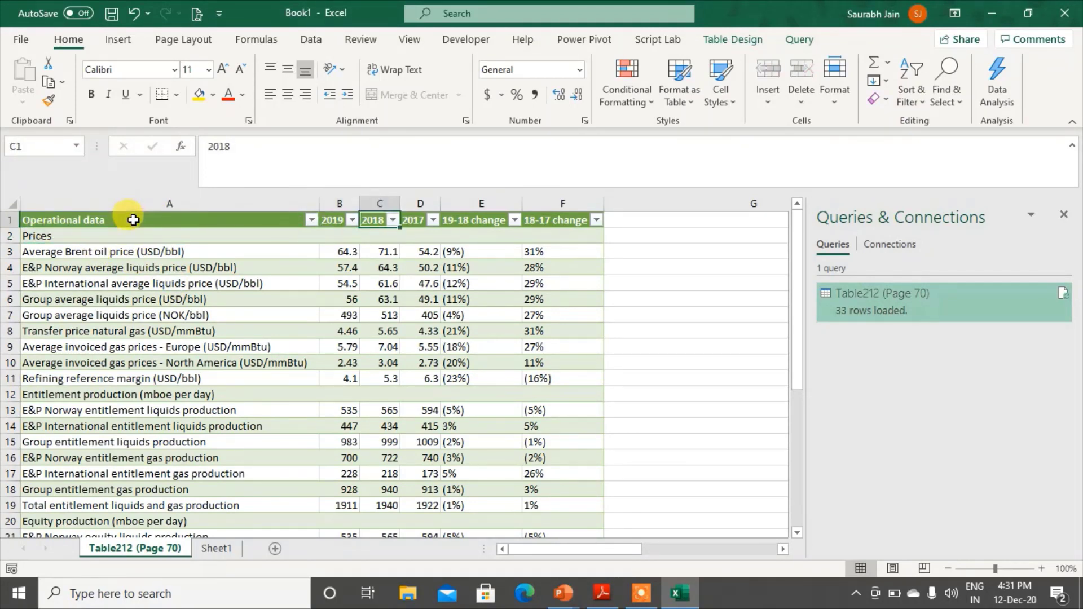
pyautogui.press('Left')
pyautogui.press('Left')
pyautogui.press('Down')
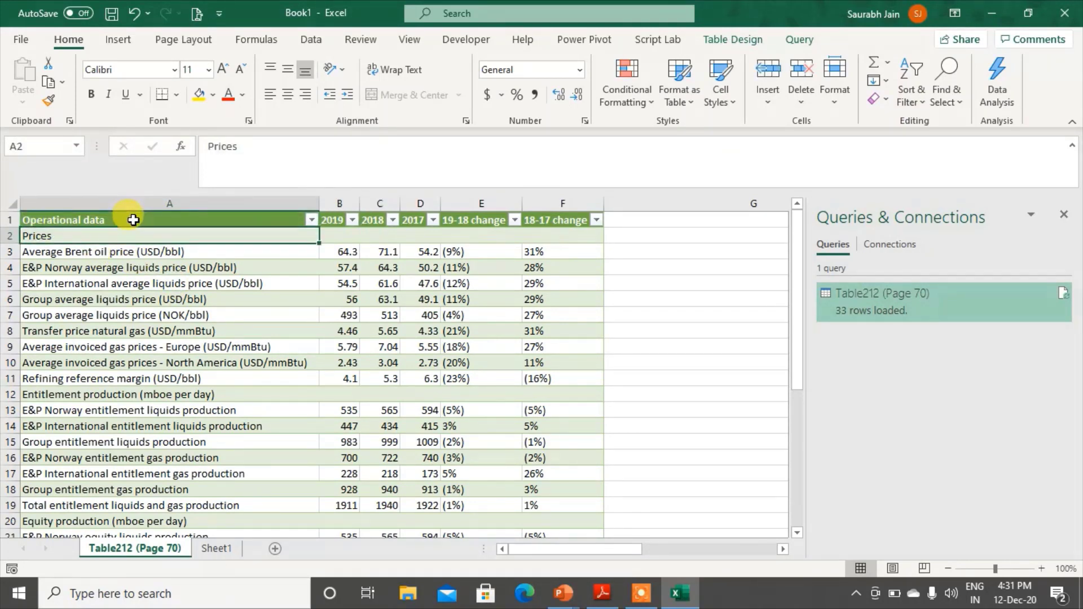
pyautogui.press('Down')
pyautogui.press('Down')
pyautogui.press('Down')
pyautogui.press('Down')
pyautogui.press('Down')
pyautogui.press('Down')
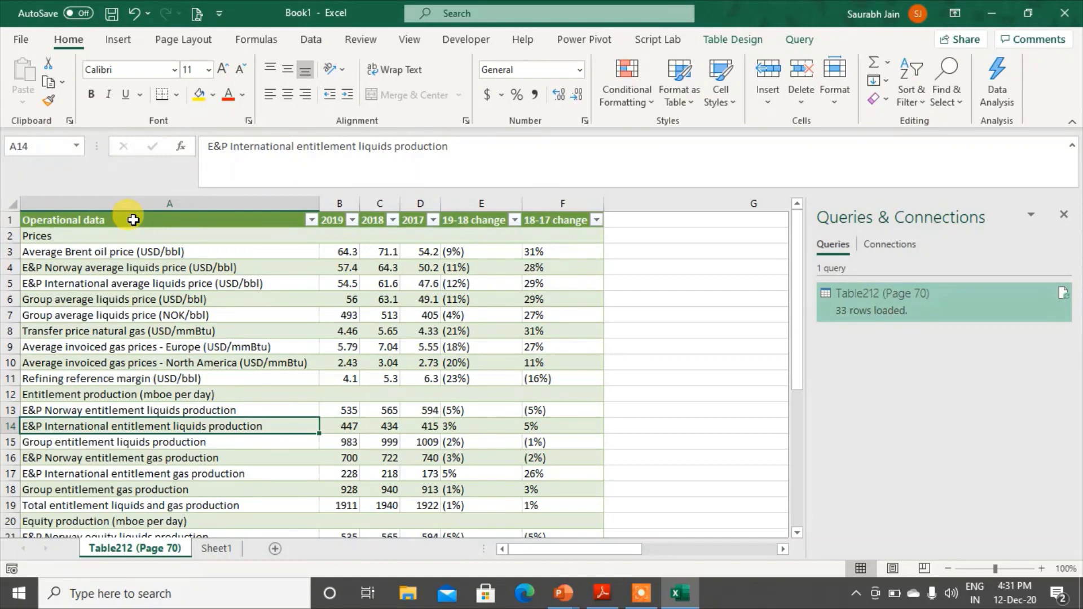
pyautogui.press('Down')
pyautogui.press('Down')
pyautogui.press('Down')
pyautogui.press('Down')
pyautogui.press('Down')
pyautogui.press('Down')
pyautogui.press('Down')
pyautogui.press('Down')
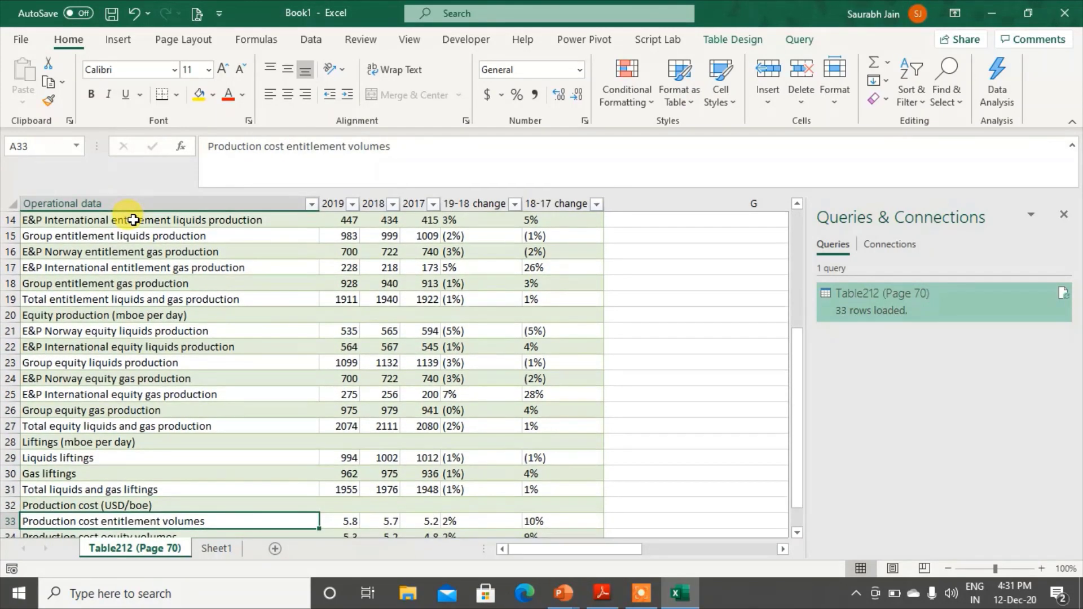